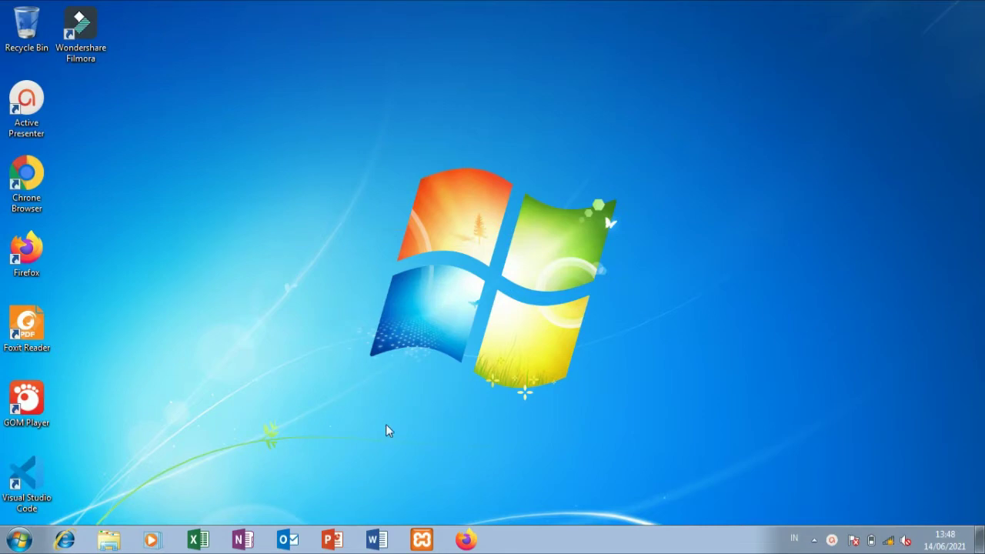
Start Apache and MySQL in XAMPP Control Panel and move the window toward the centre.
click(420, 537)
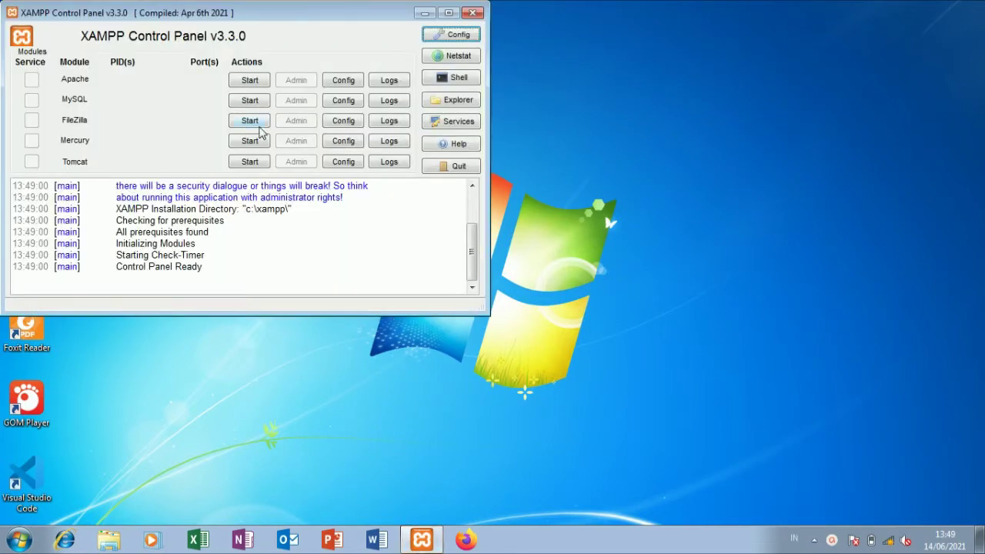
click(244, 82)
click(247, 102)
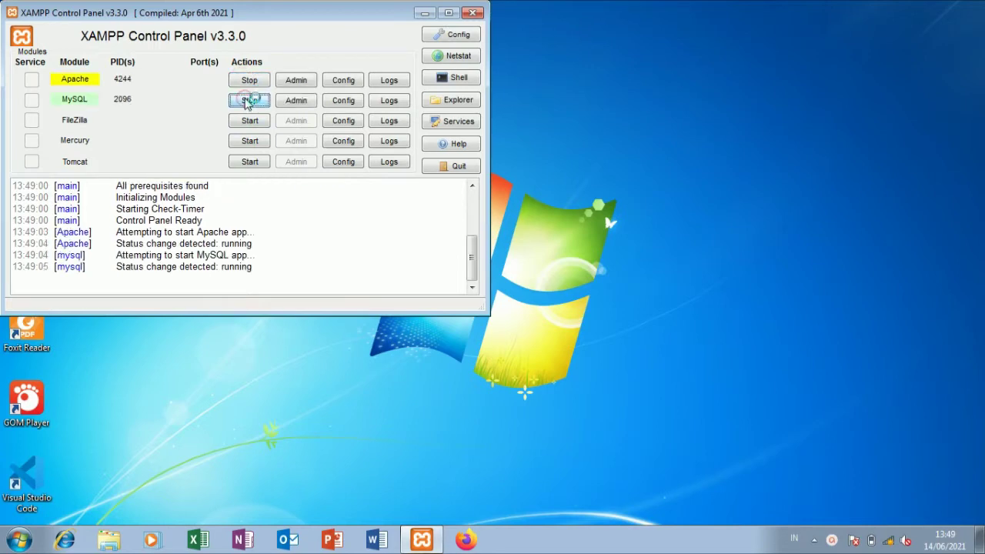
drag(256, 21, 465, 37)
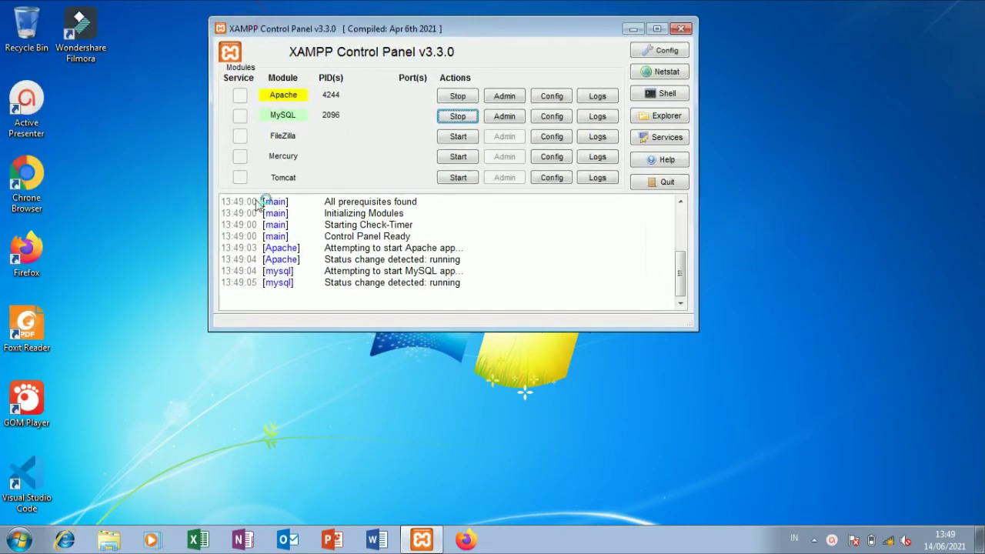
Launch Sublime Text 3 from the Start menu's program list.
key(super)
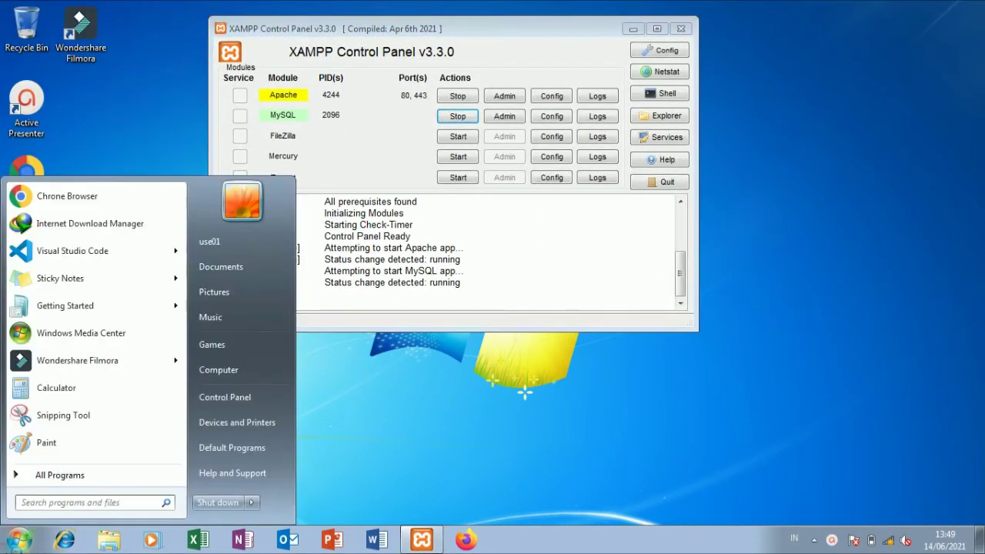
click(74, 472)
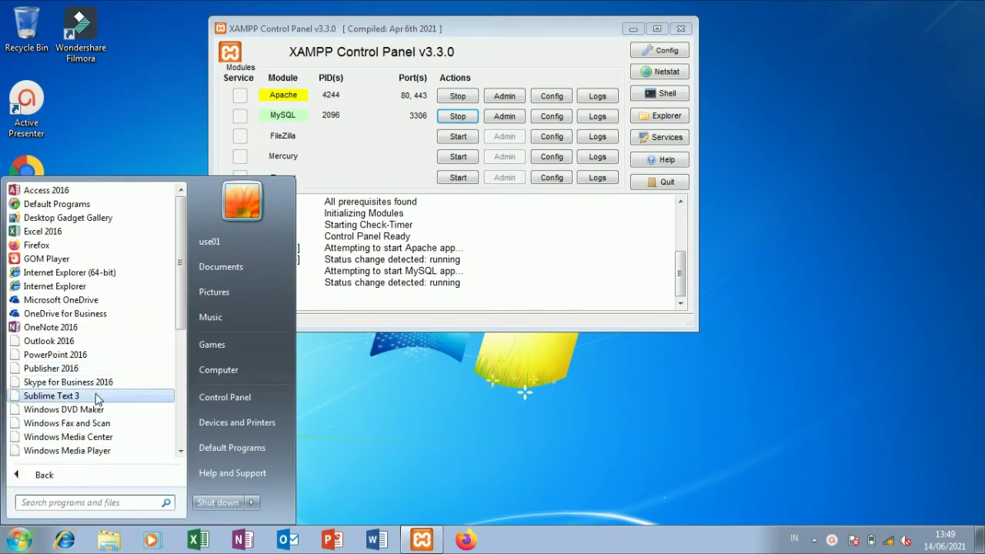
click(97, 396)
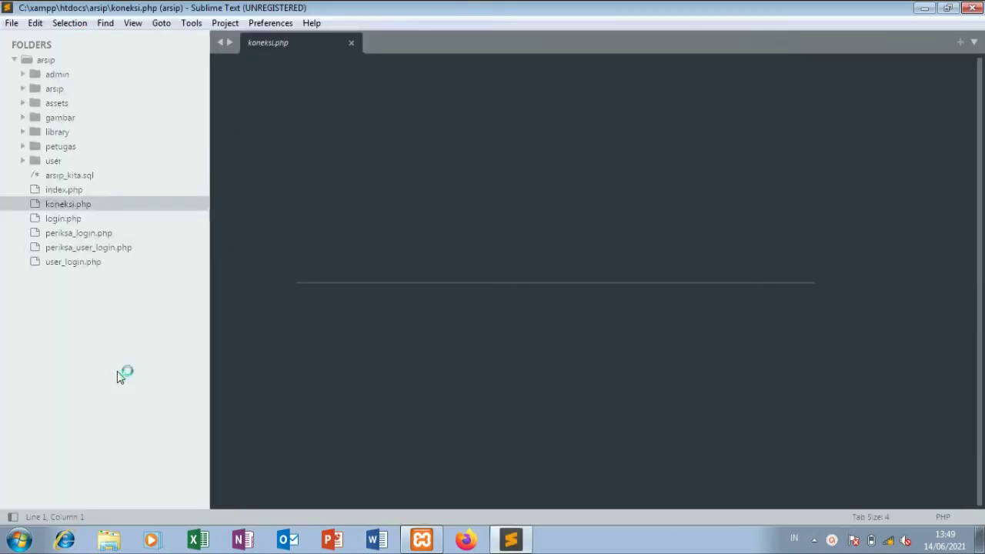
Open the Caawiye folder from C:\xampp\htdocs as a project.
click(12, 25)
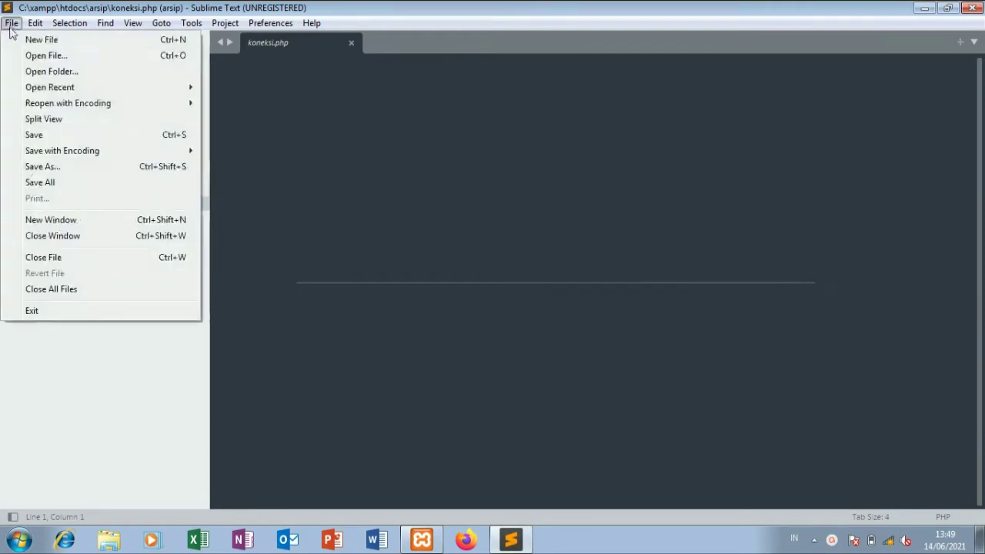
click(23, 70)
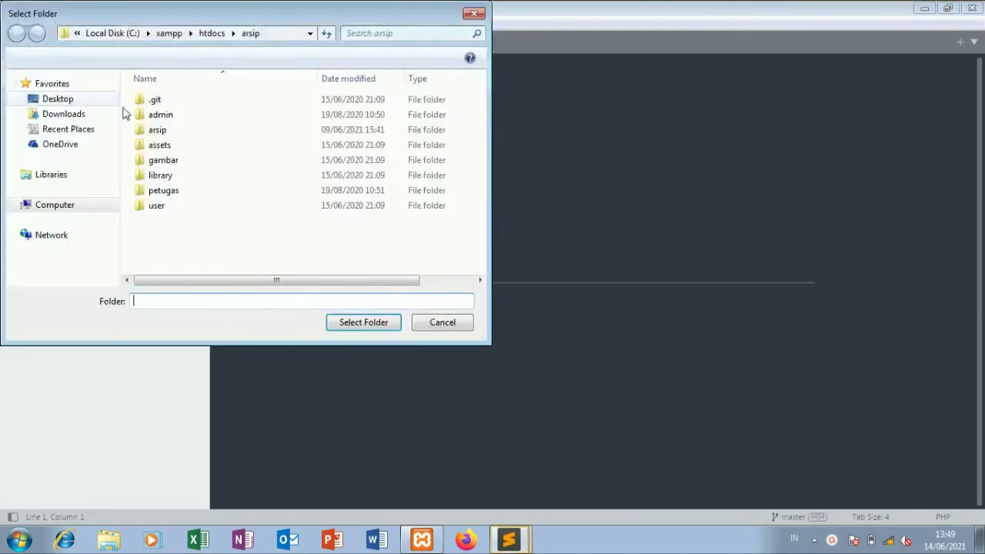
click(212, 33)
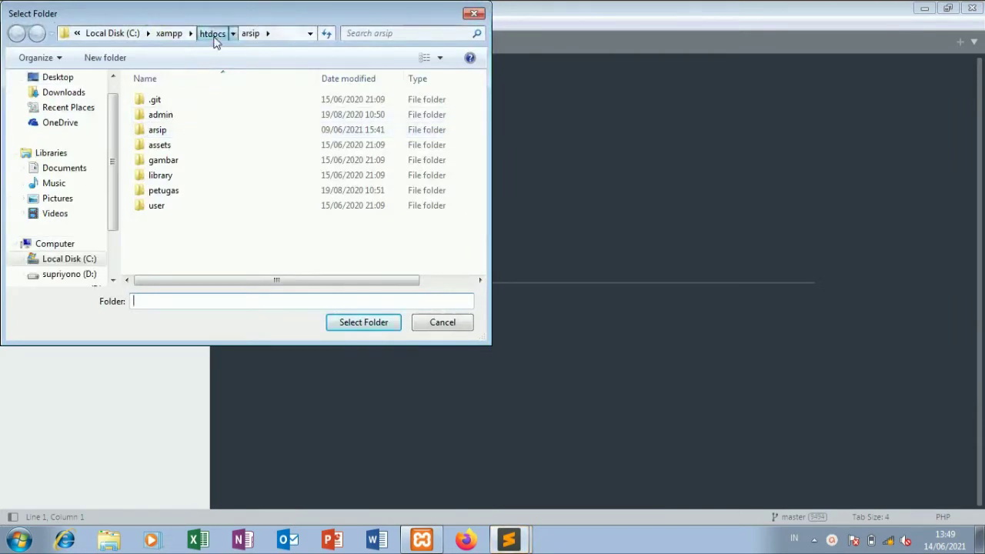
click(196, 132)
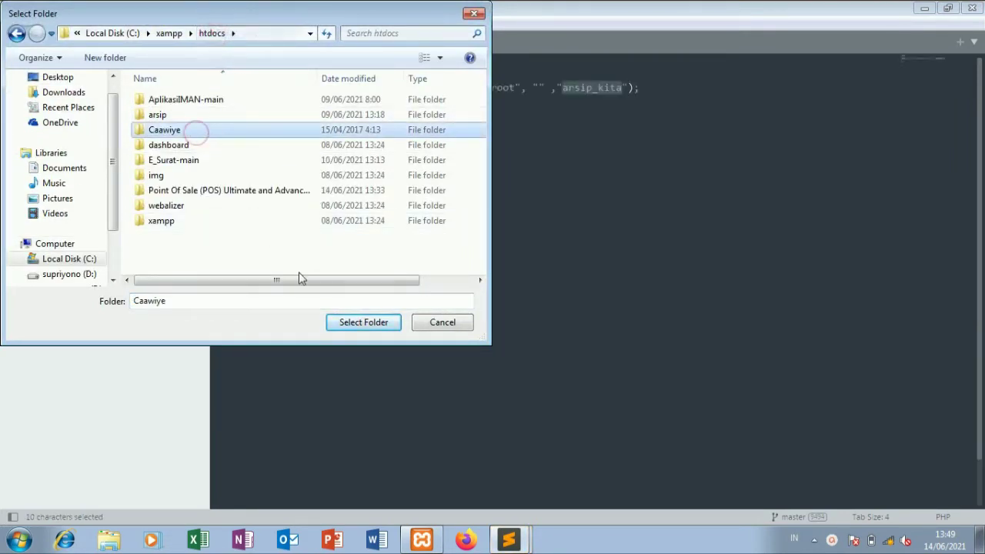
click(340, 322)
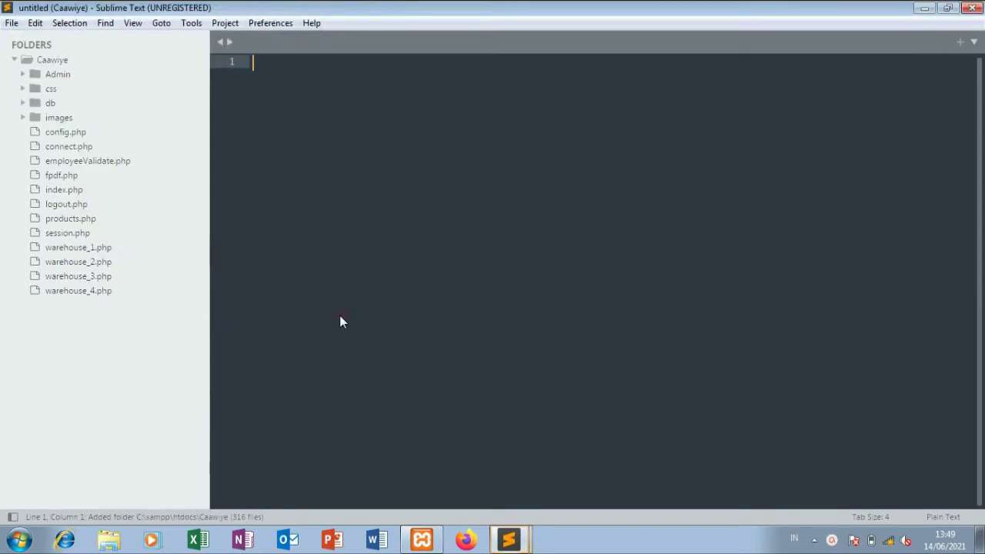
Close the old koneksi.php Sublime Text window.
click(509, 540)
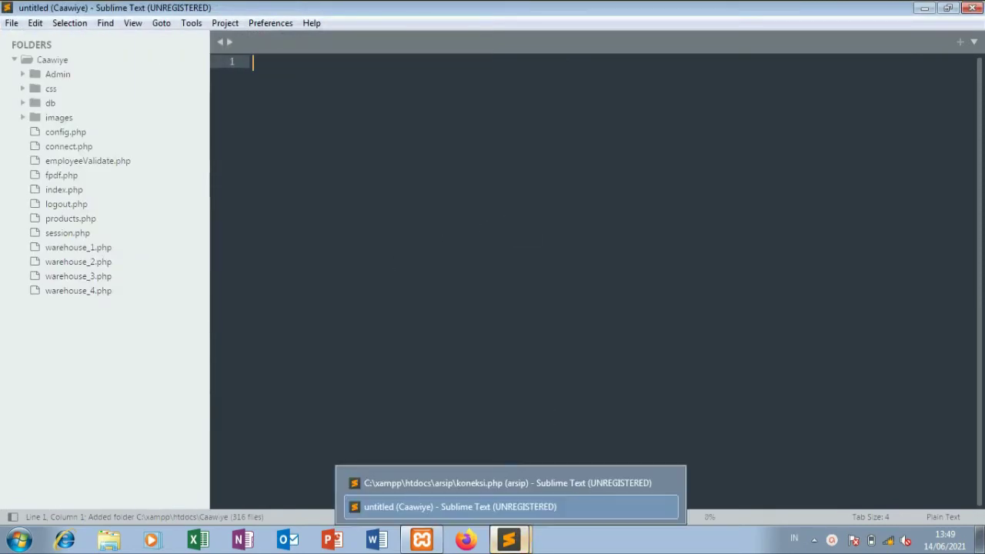
click(542, 483)
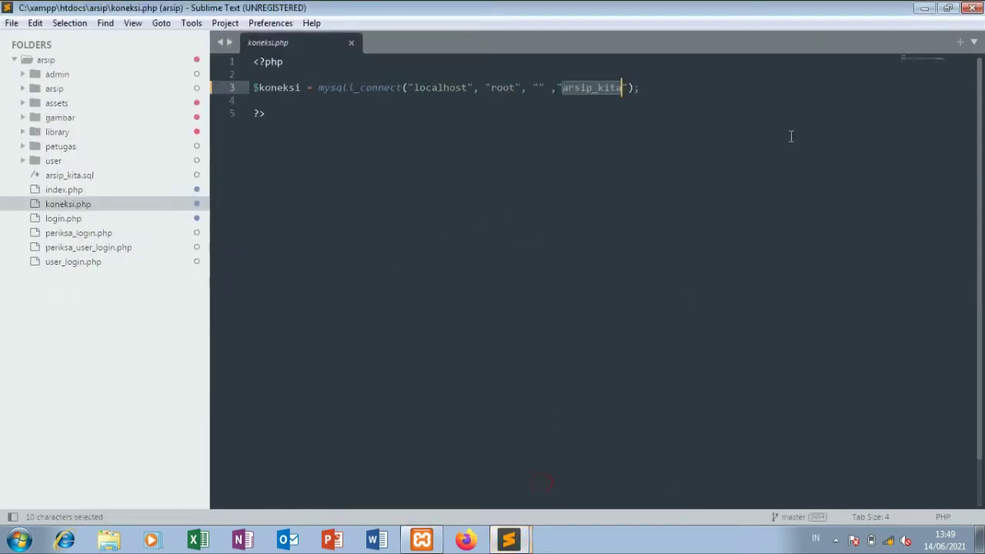
click(972, 7)
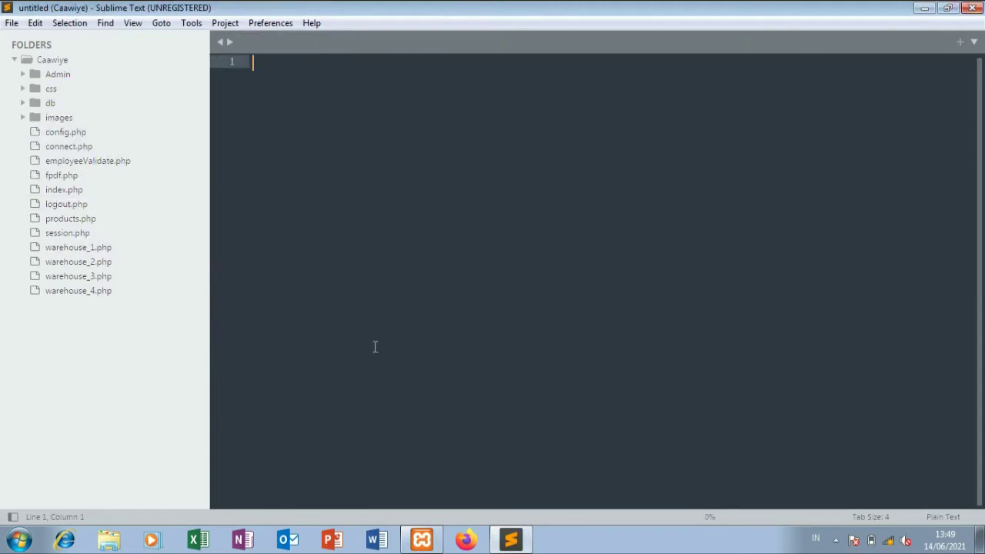
Minimize Sublime Text and launch Google Chrome from the desktop shortcut.
click(924, 8)
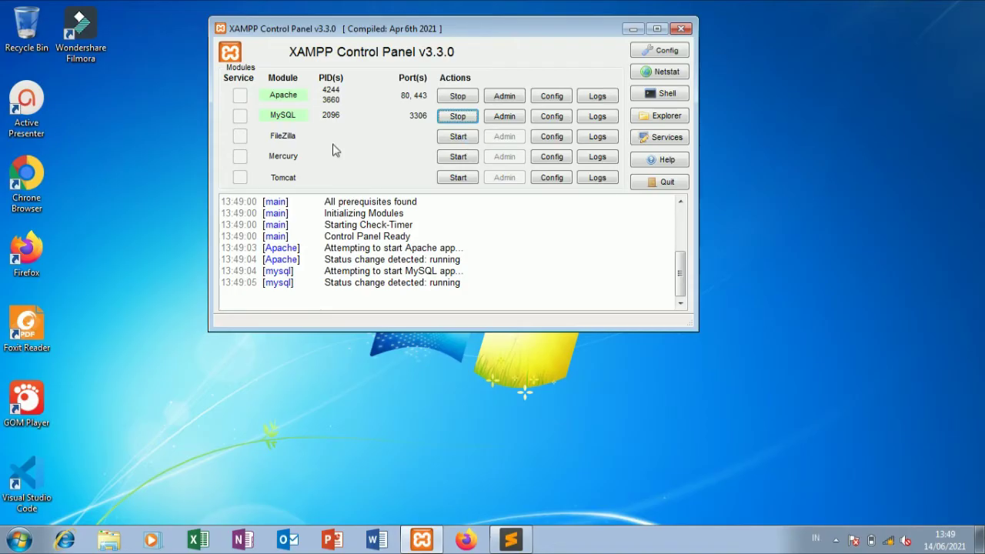
click(21, 192)
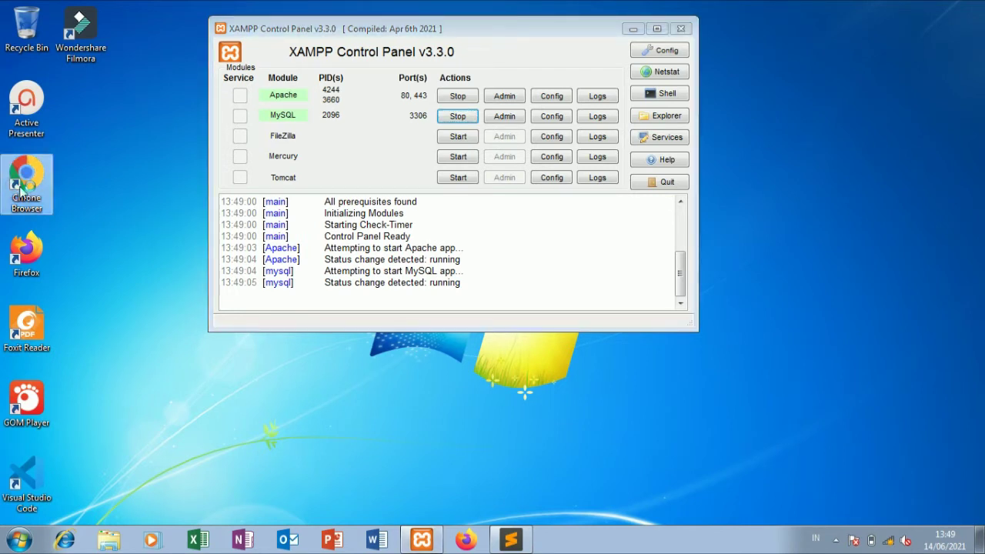
double_click(21, 189)
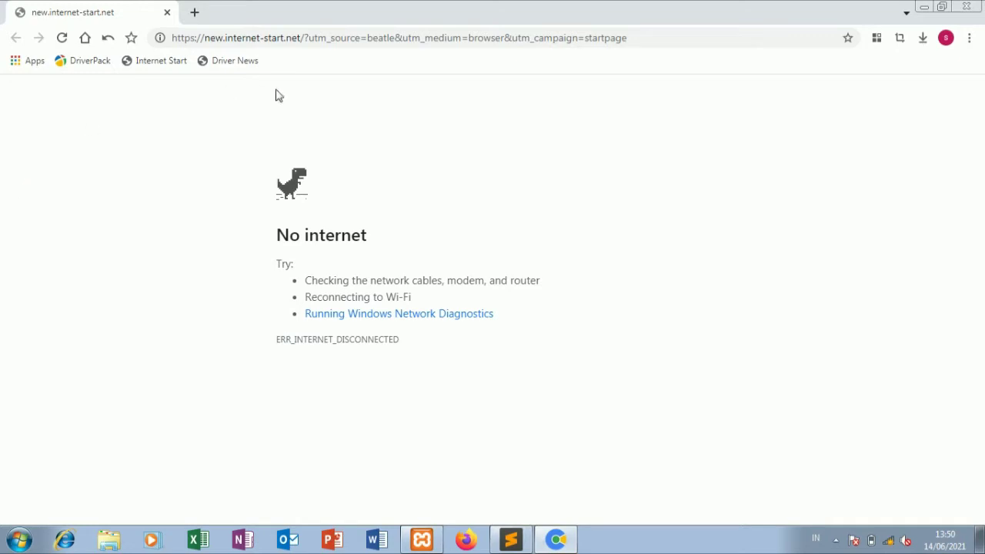
Load localhost/phpmyadmin, open a second empty tab, and return to phpMyAdmin.
click(333, 38)
text(lo)
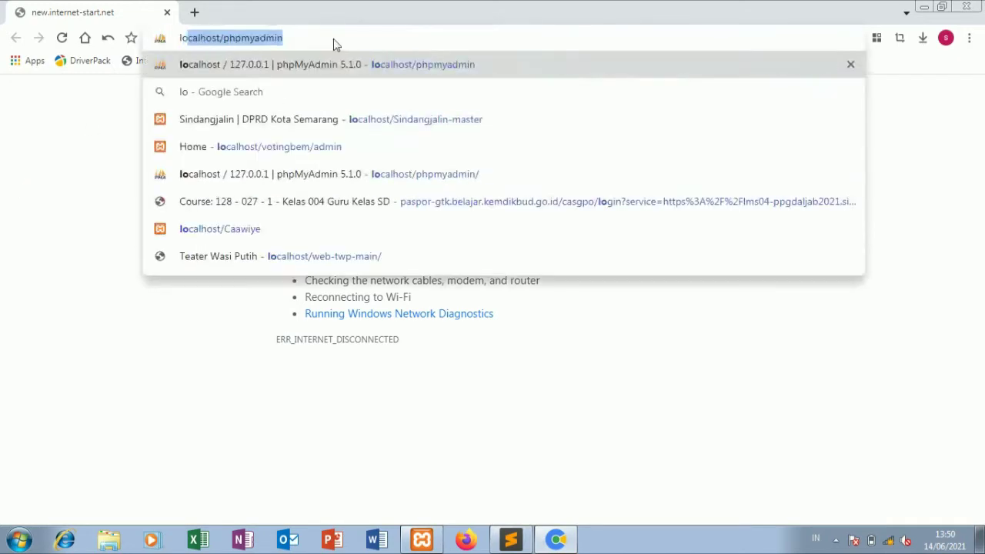
key(Return)
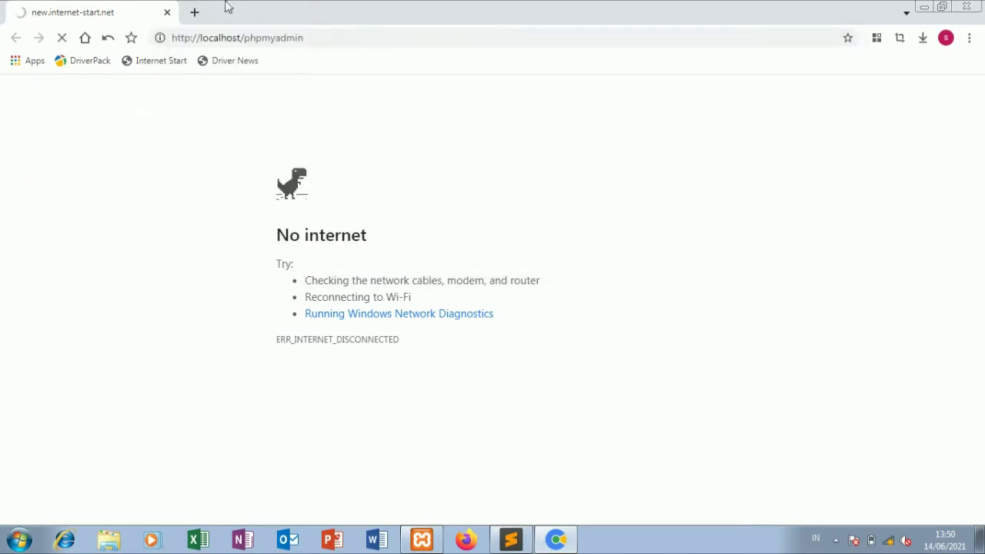
click(195, 10)
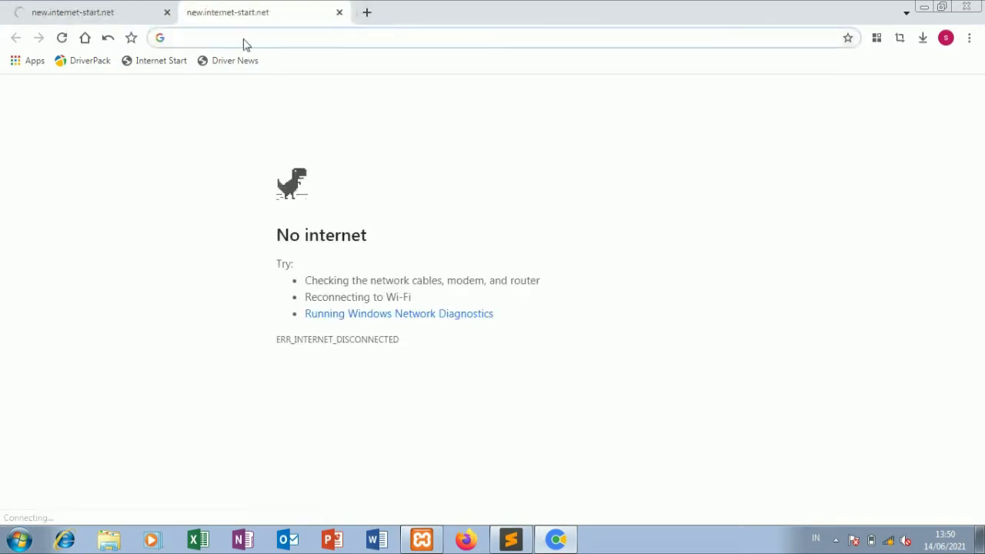
click(131, 6)
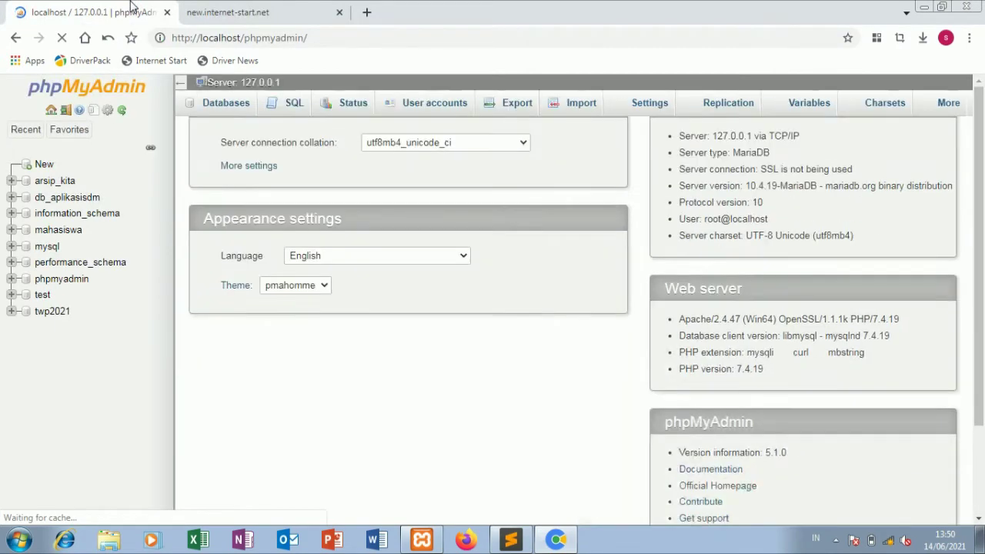
Open phpMyAdmin's databases list, then enter 'localhost/ca' in the second tab's address bar.
click(44, 166)
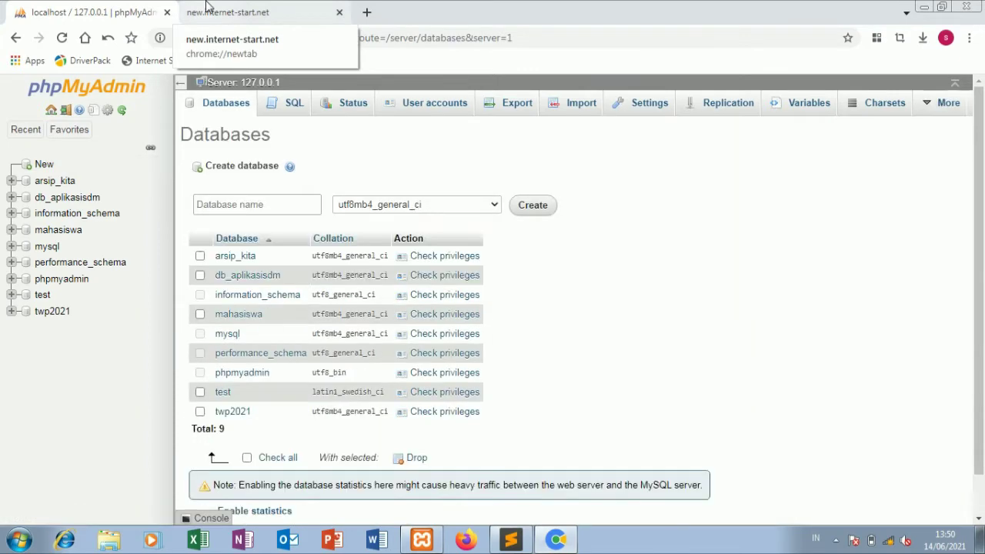
click(206, 6)
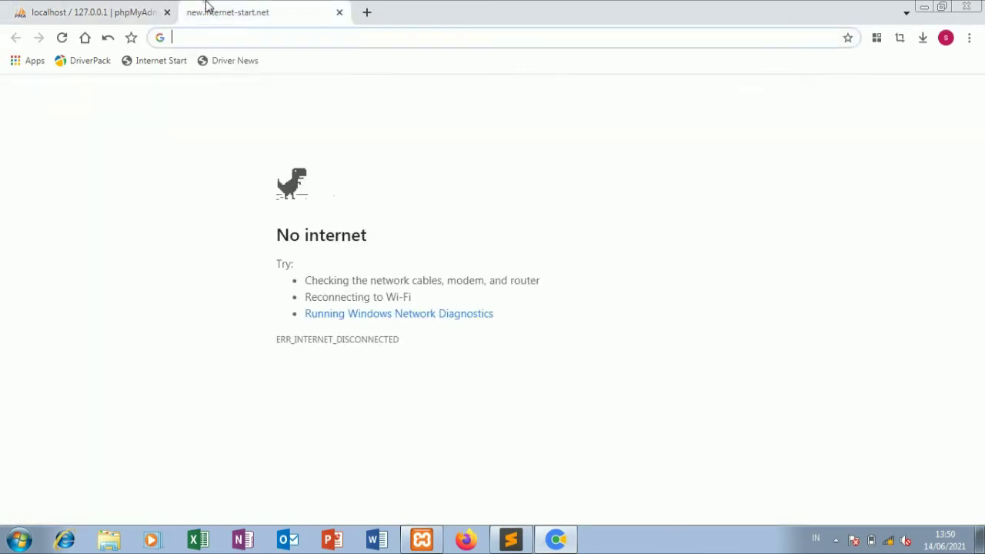
text(localhost/phpmyadmin)
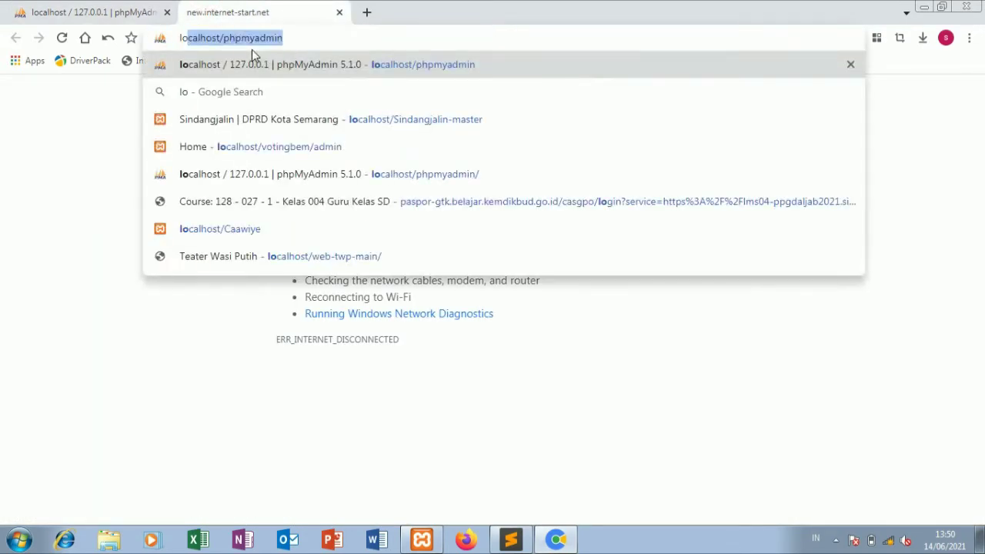
click(303, 43)
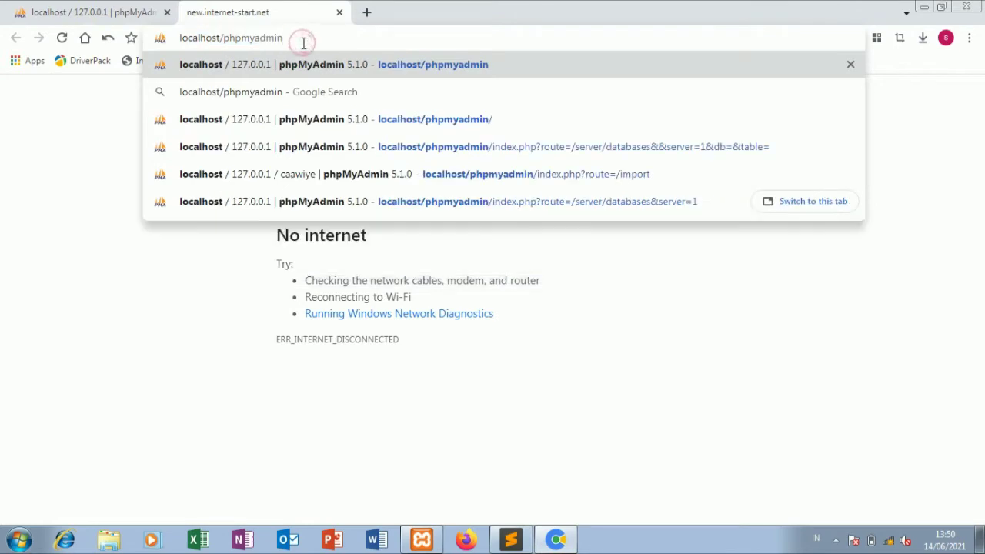
double_click(303, 43)
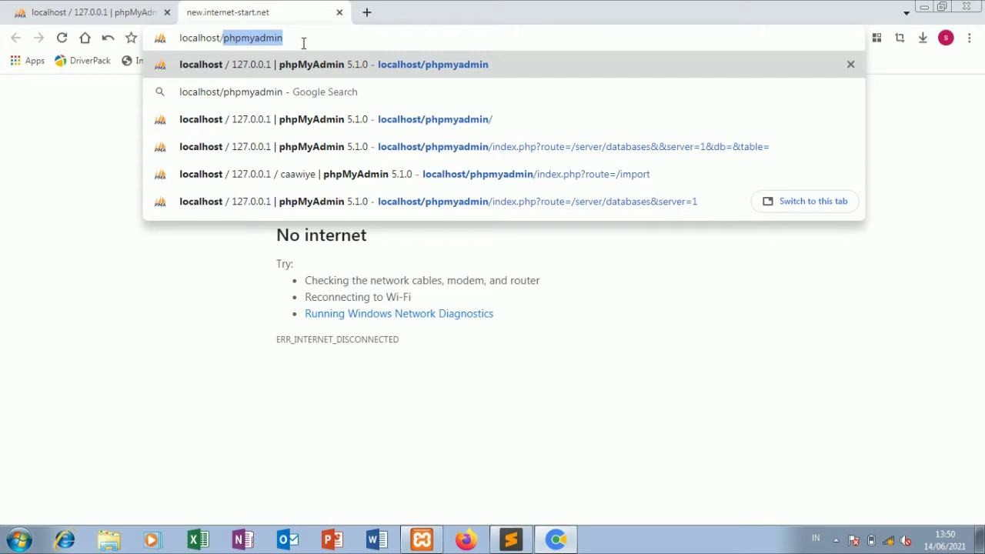
key(BackSpace)
text(ca)
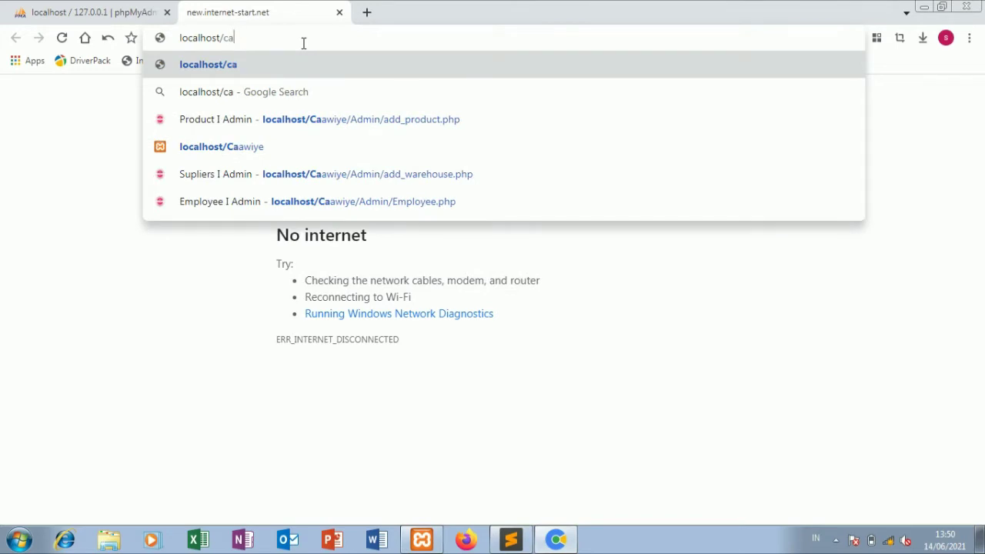
Load localhost/Caawiye's login page, glance at the phpMyAdmin tab, and come back.
key(Down)
key(Down)
key(Down)
key(Return)
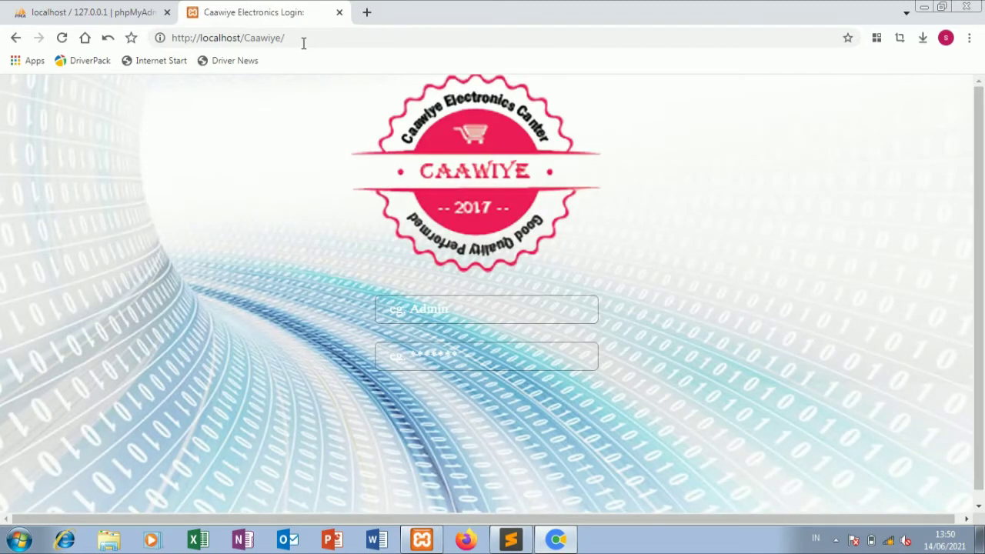
click(127, 9)
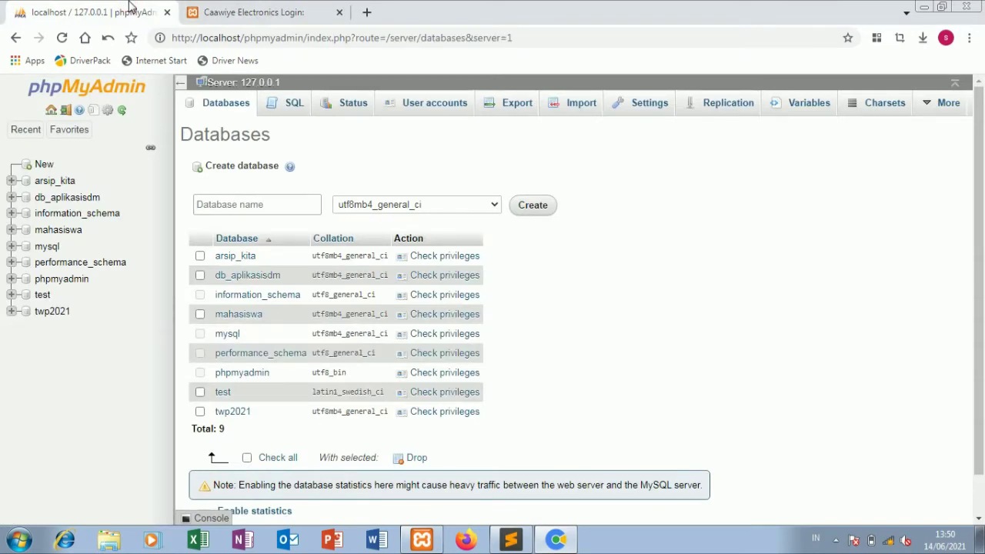
click(246, 10)
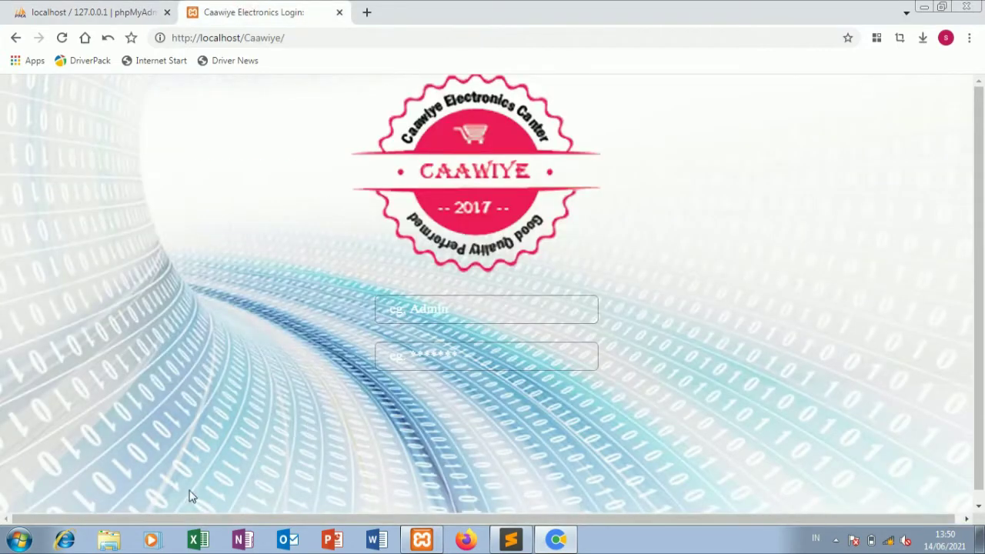
Open config.php in Sublime Text and copy the database name 'caawiye' from line 7.
click(510, 539)
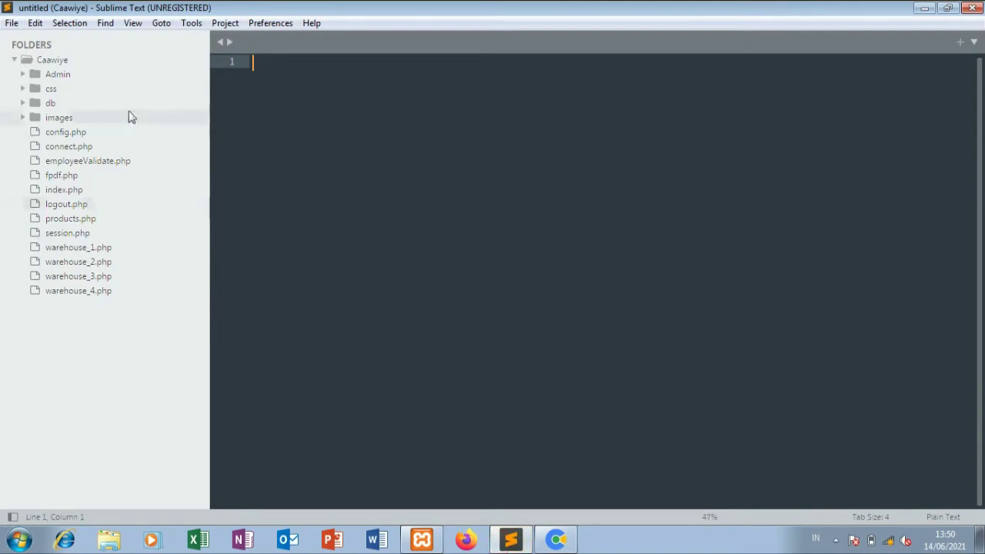
click(121, 135)
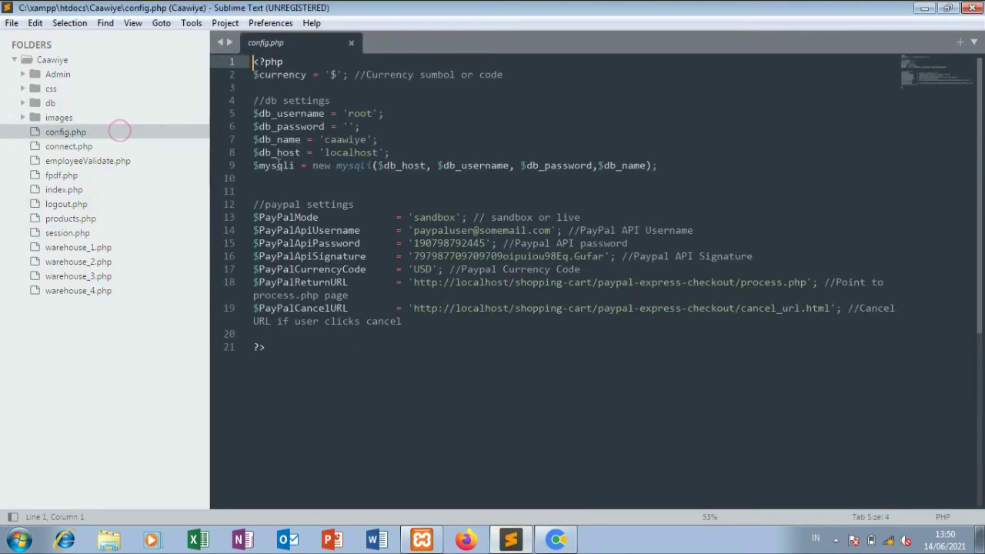
drag(366, 139, 324, 139)
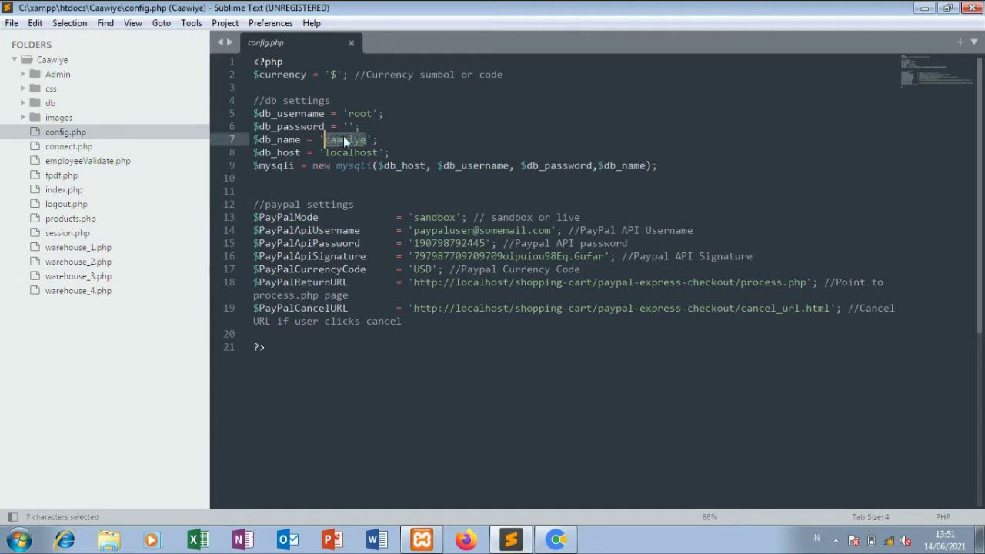
right_click(344, 140)
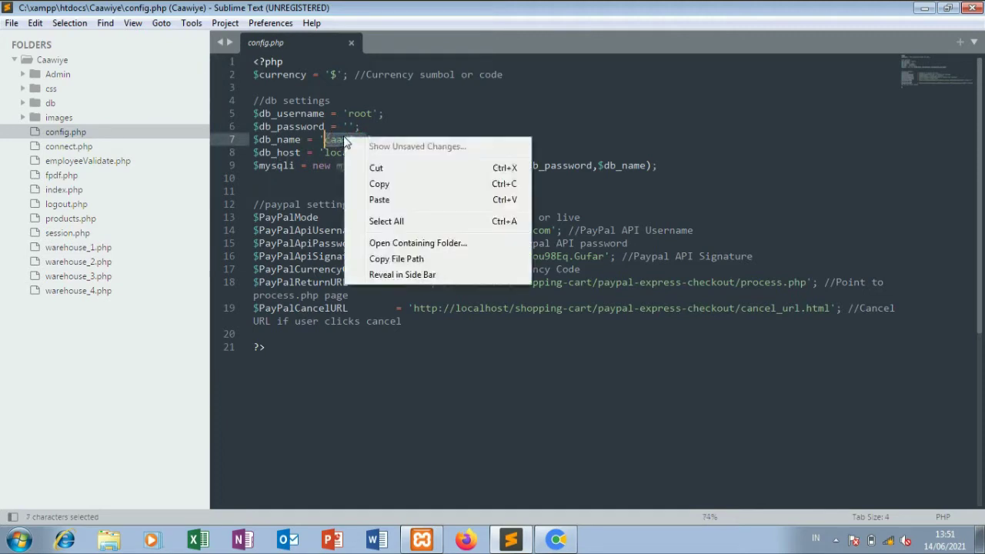
click(368, 183)
click(437, 363)
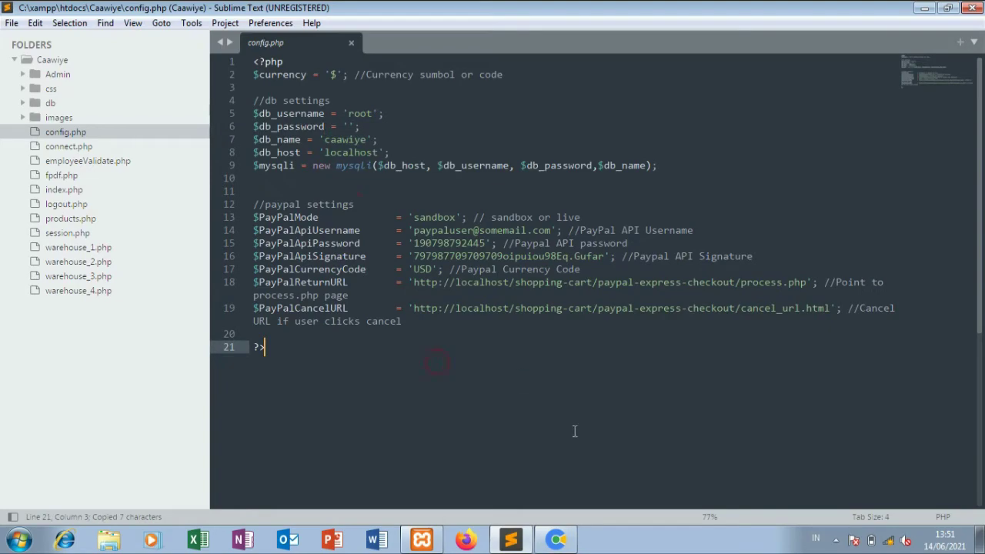
Create a database named caawiye in phpMyAdmin with collation left unspecified.
click(557, 540)
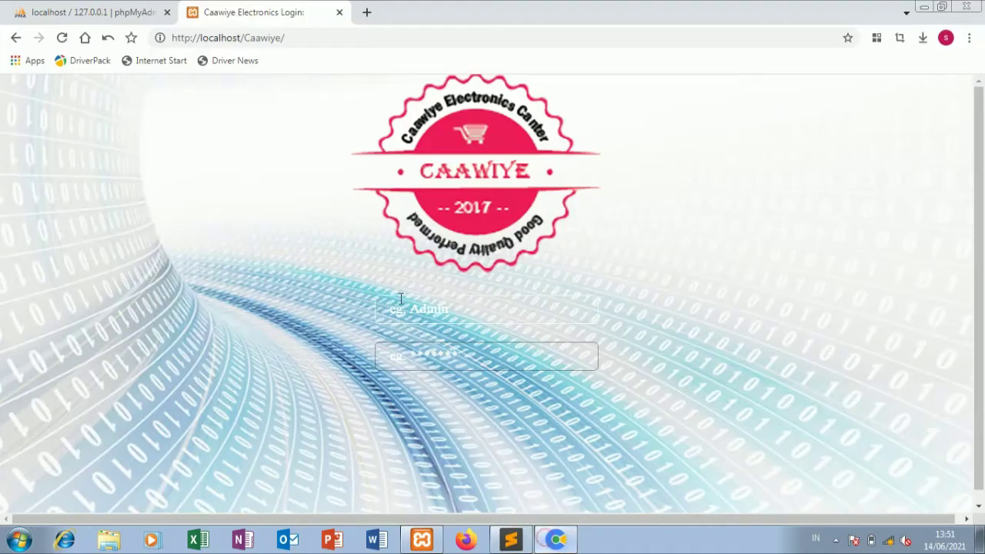
click(98, 9)
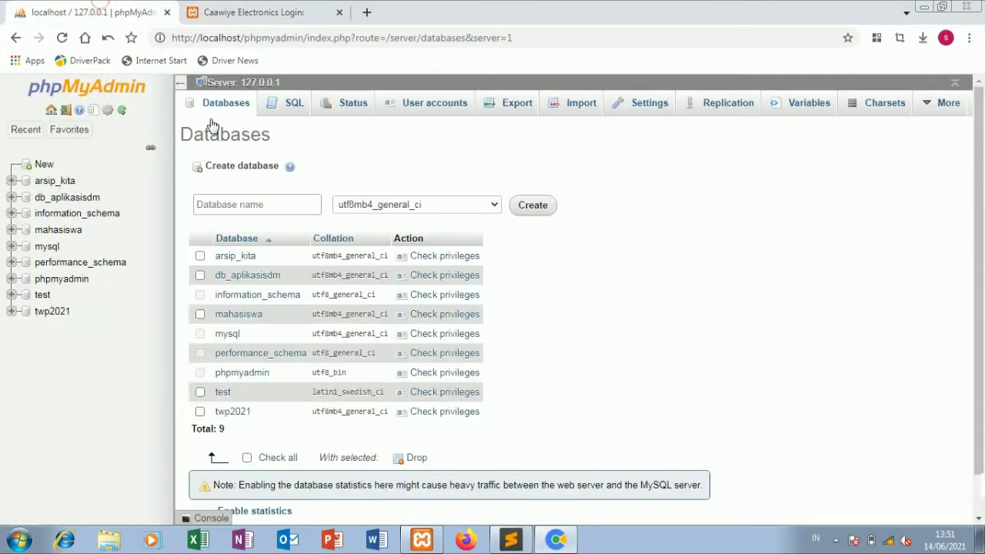
click(223, 204)
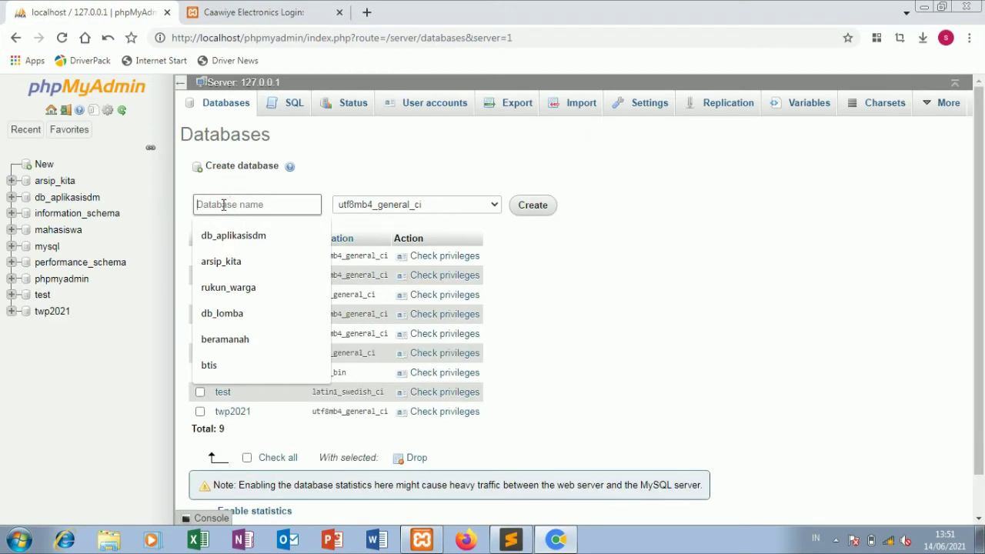
text(caawiye)
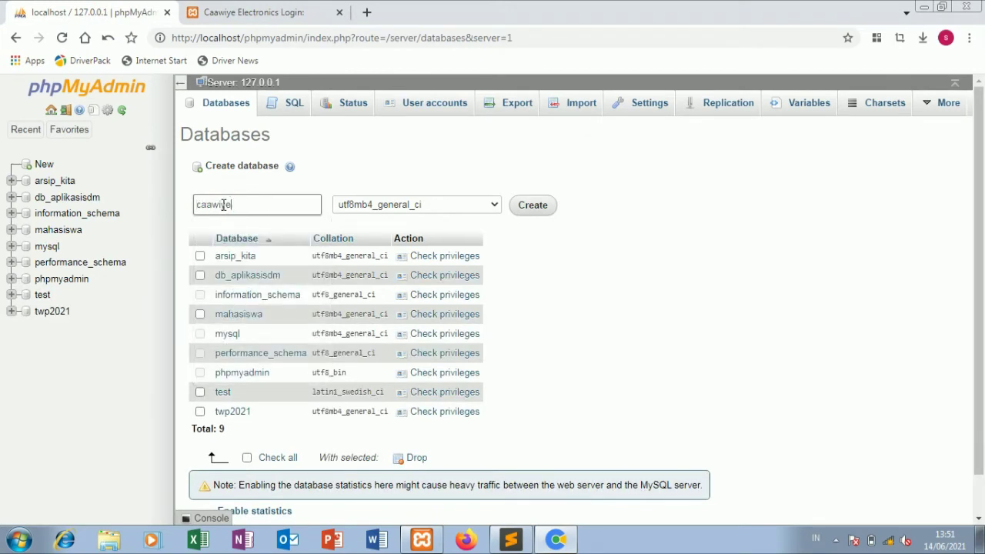
click(411, 205)
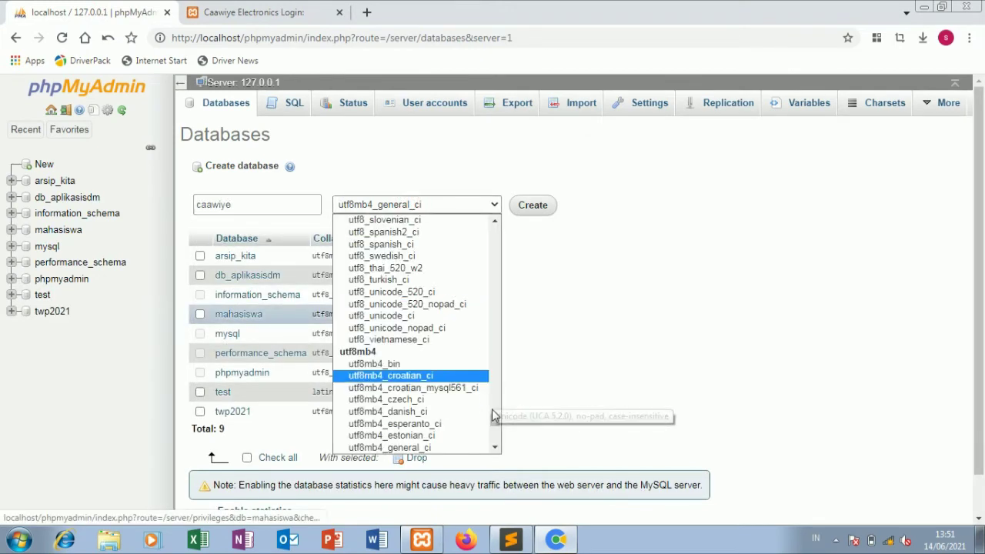
drag(497, 425, 497, 231)
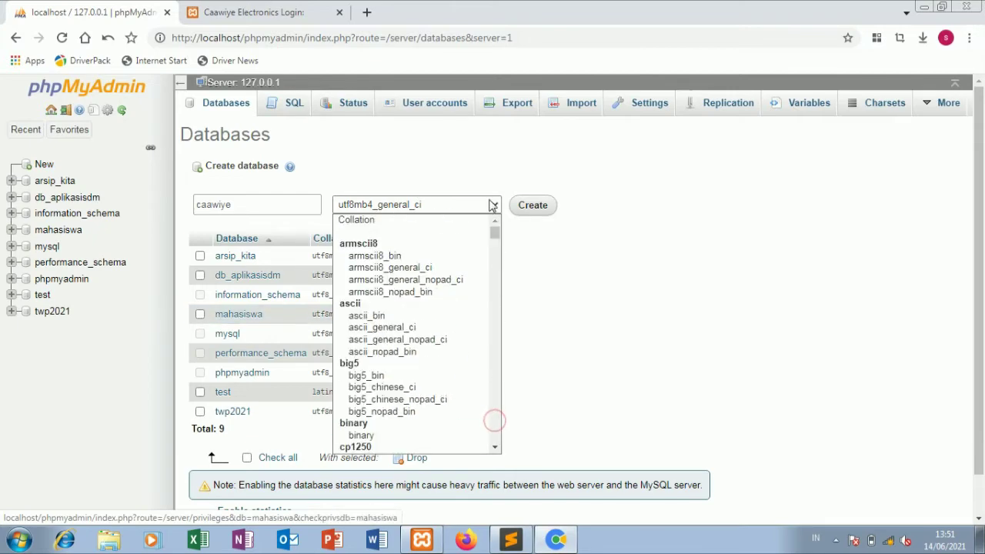
click(444, 222)
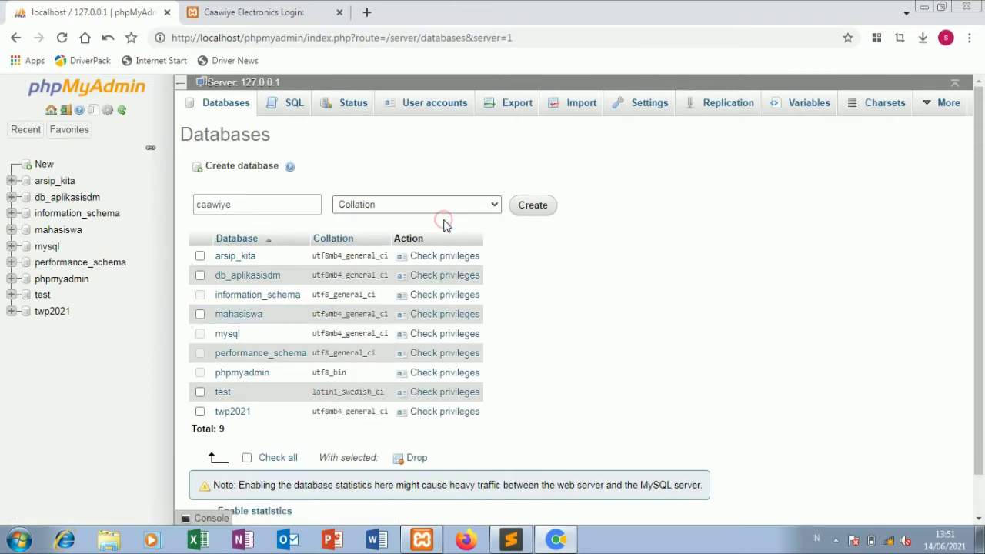
click(531, 206)
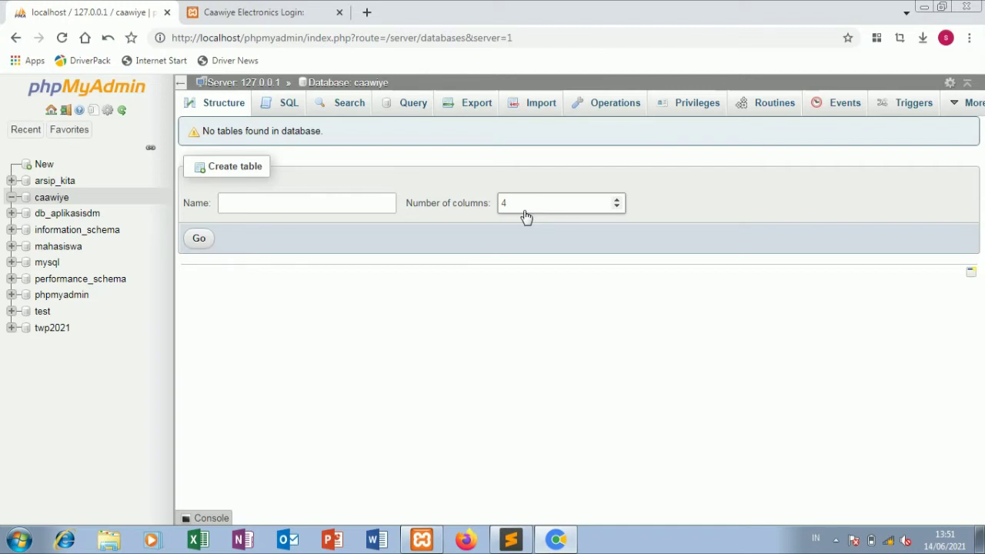
Import caawiye.sql from htdocs/Caawiye/db into the caawiye database.
click(528, 111)
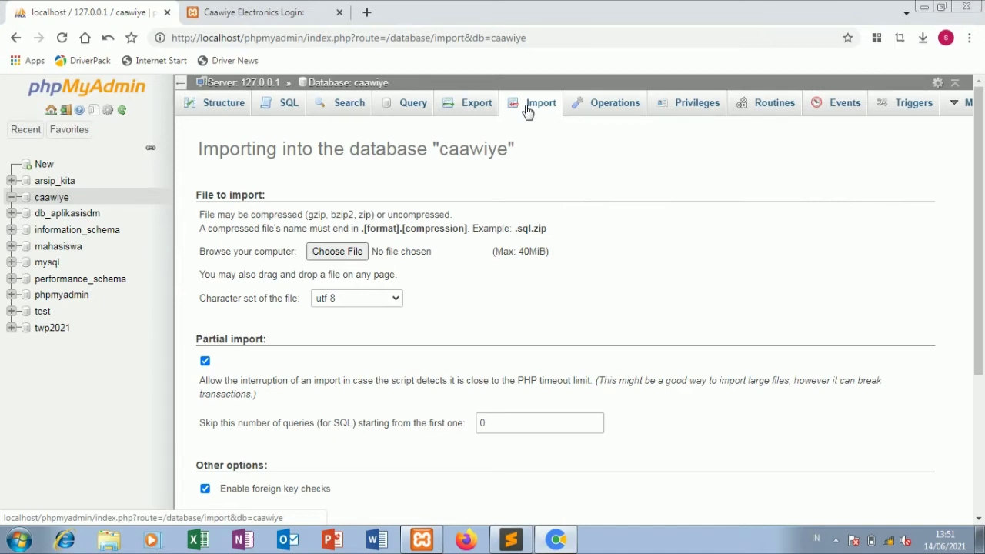
click(356, 261)
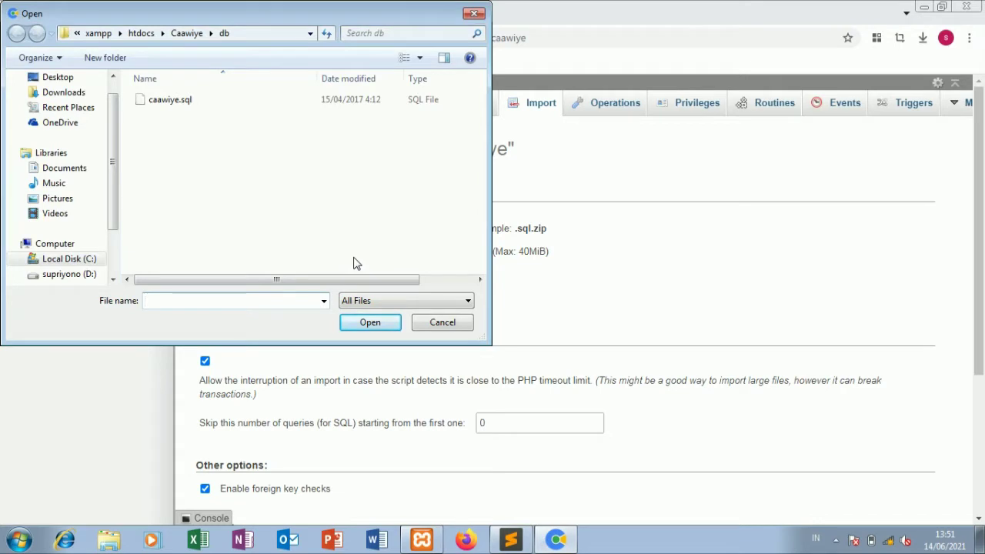
click(324, 112)
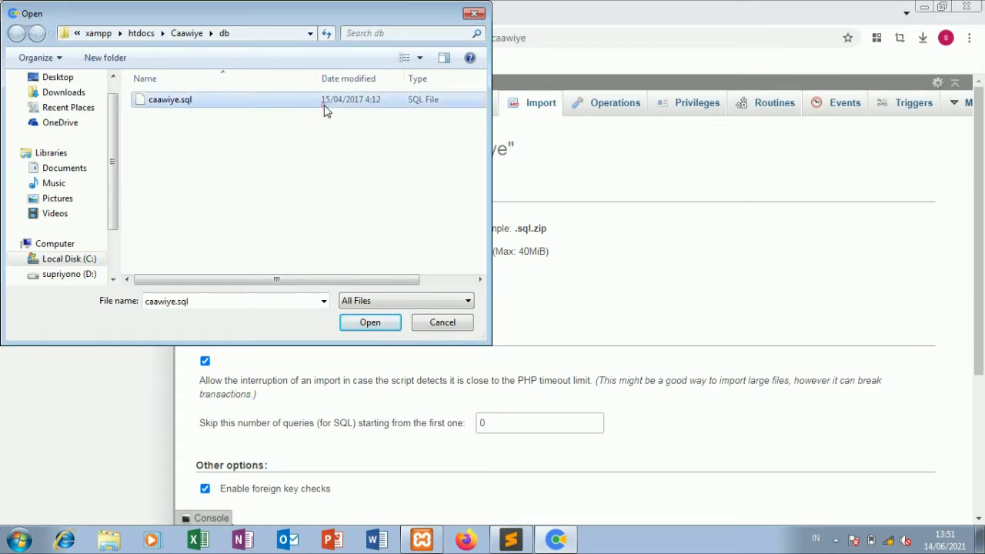
click(358, 324)
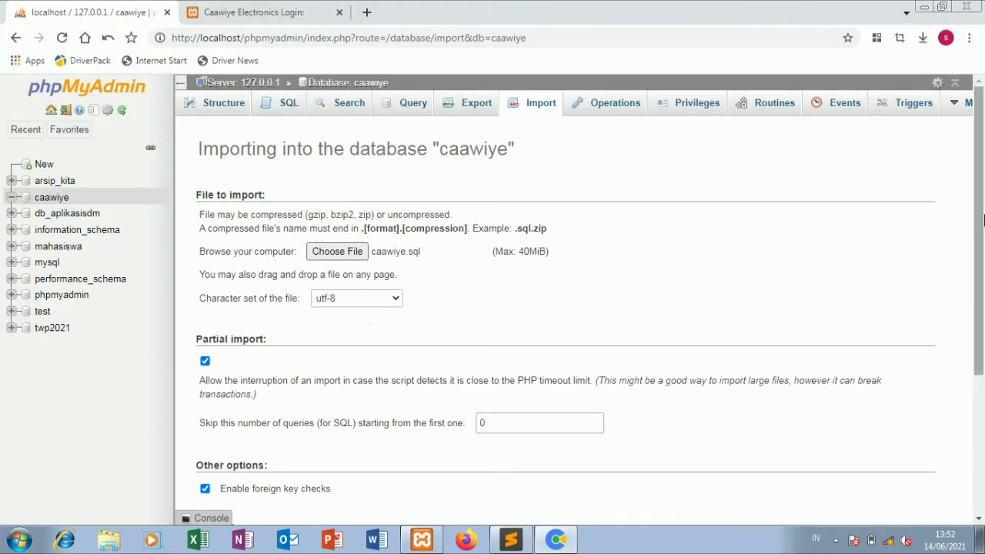
drag(980, 202, 984, 360)
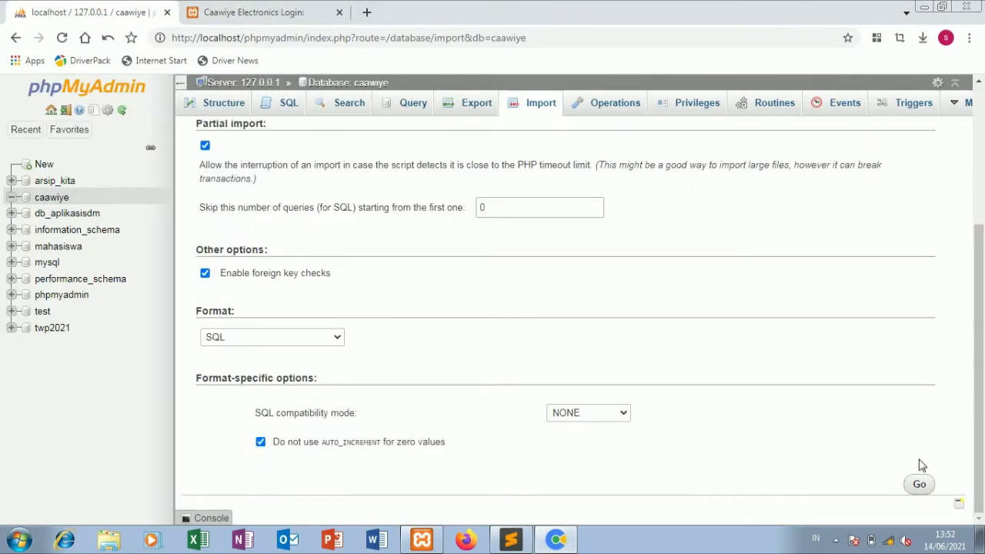
click(919, 485)
Wait for the caawiye.sql import to finish, checking the login and phpMyAdmin tabs.
click(284, 9)
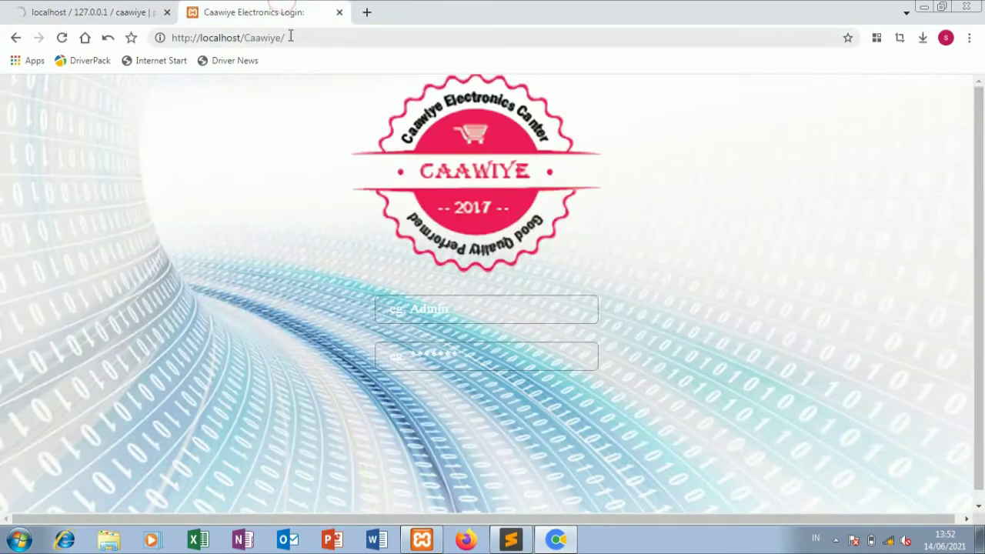
click(131, 8)
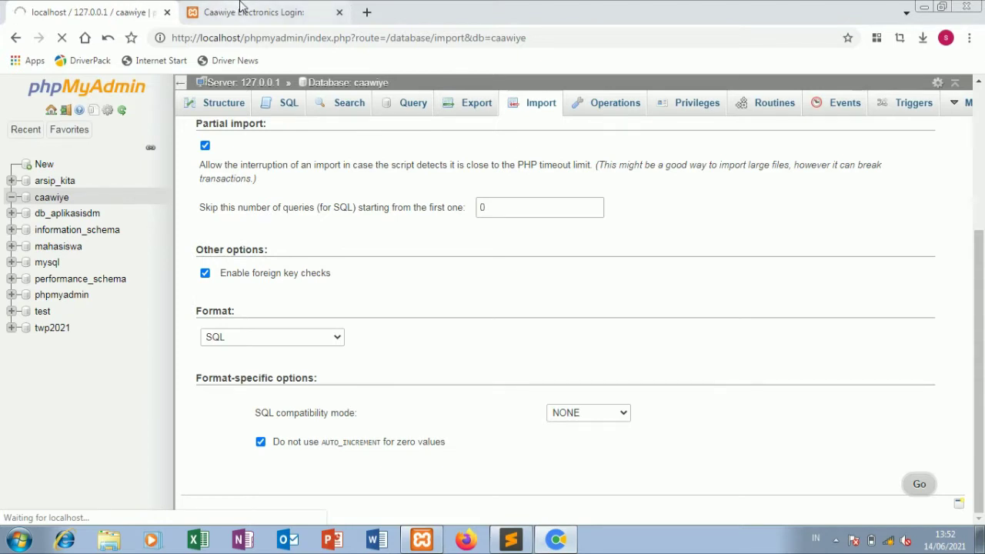
click(240, 9)
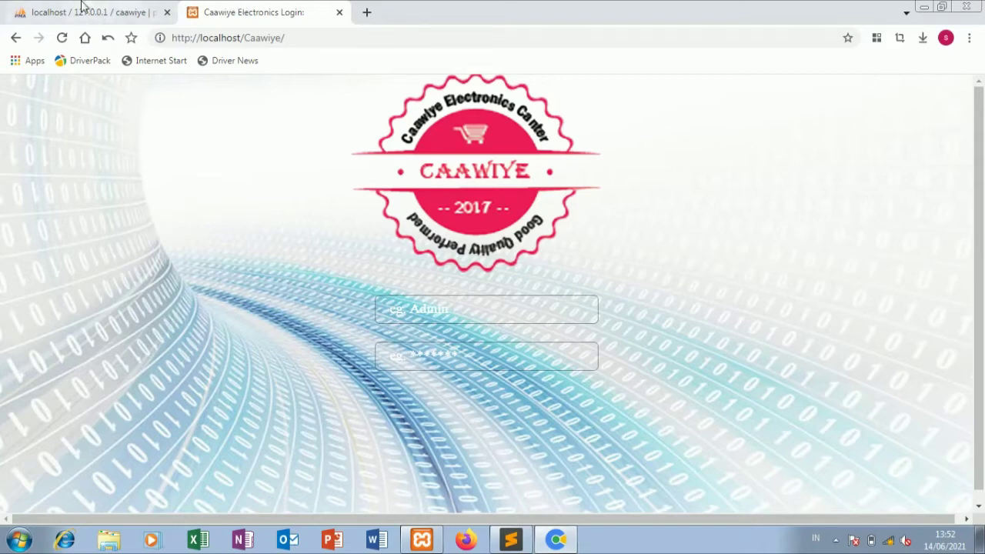
click(80, 9)
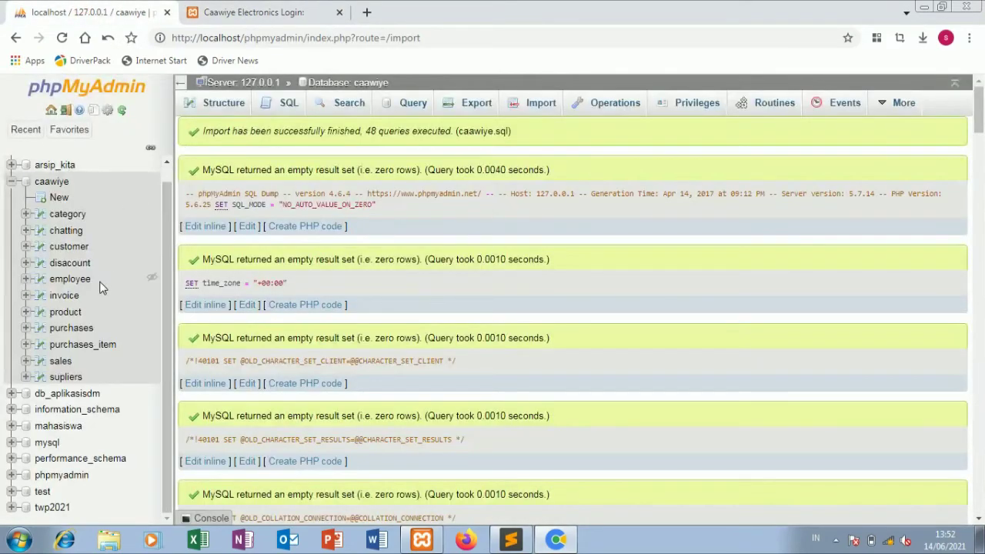
Browse the disacount and employee tables, select the first employee's username, then return to login.
click(80, 264)
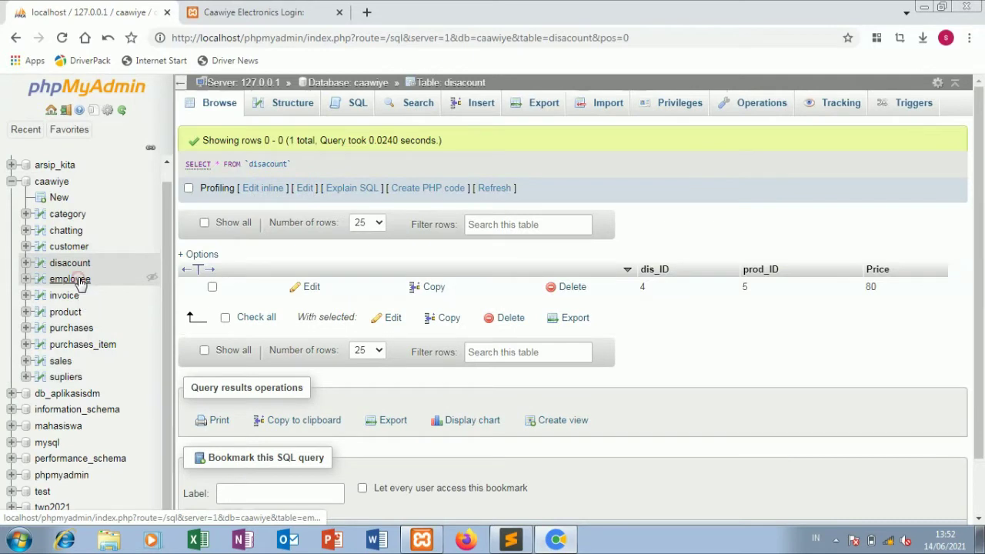
click(80, 280)
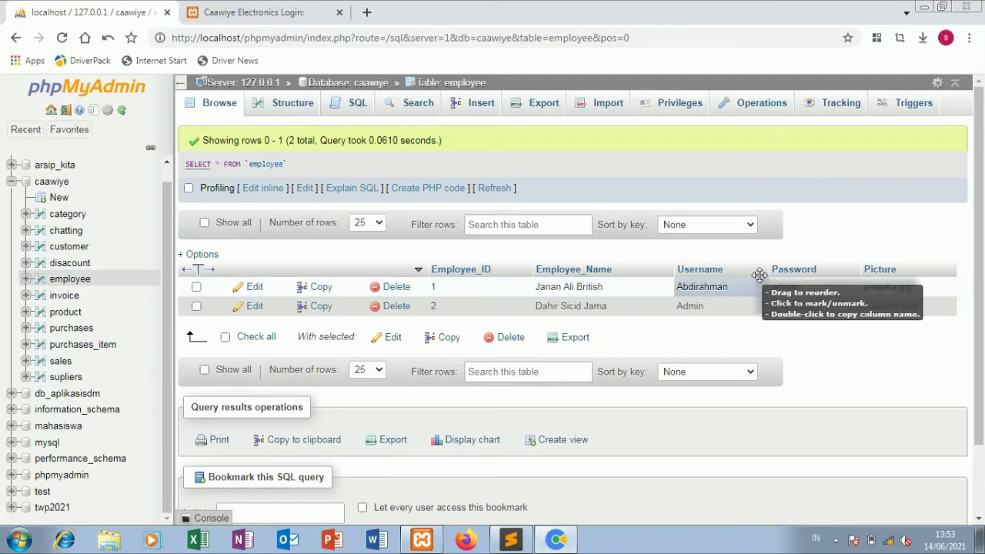
double_click(733, 287)
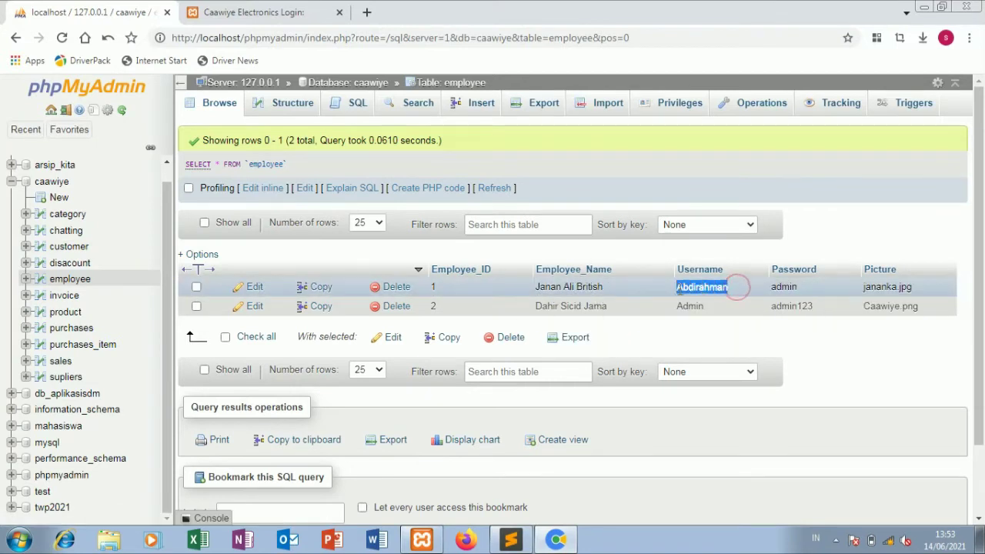
double_click(681, 289)
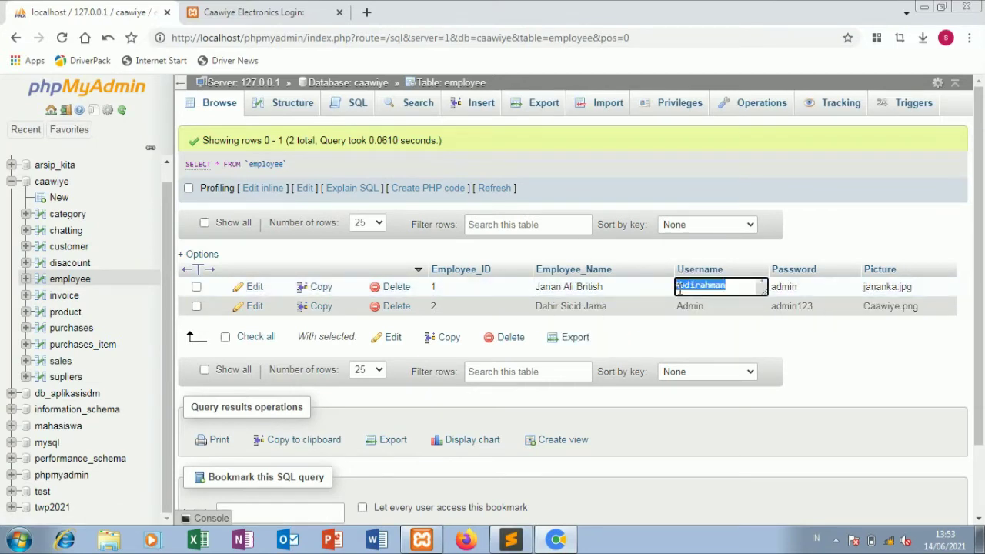
click(289, 10)
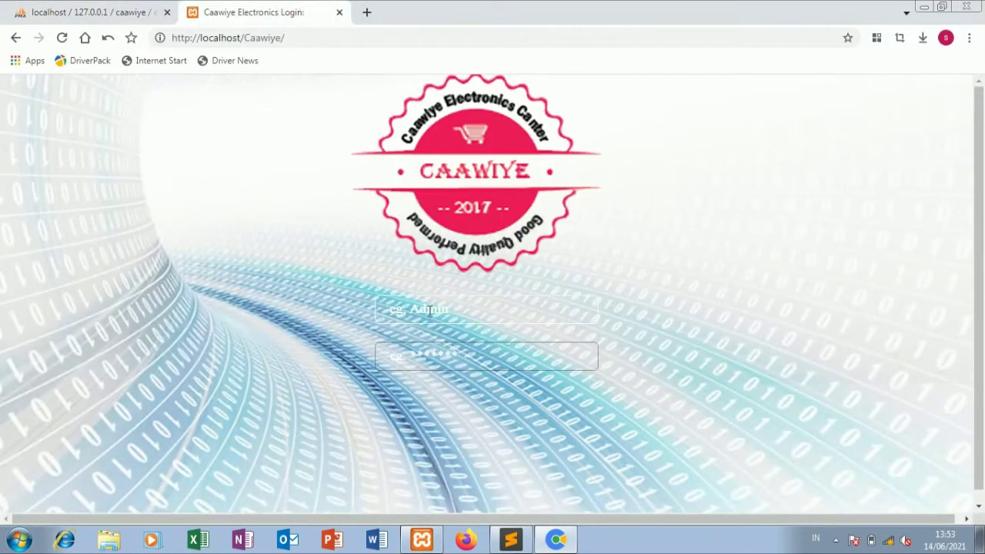
Log in with the saved username and account password, then scroll the dashboard to the Electronics category row.
click(429, 310)
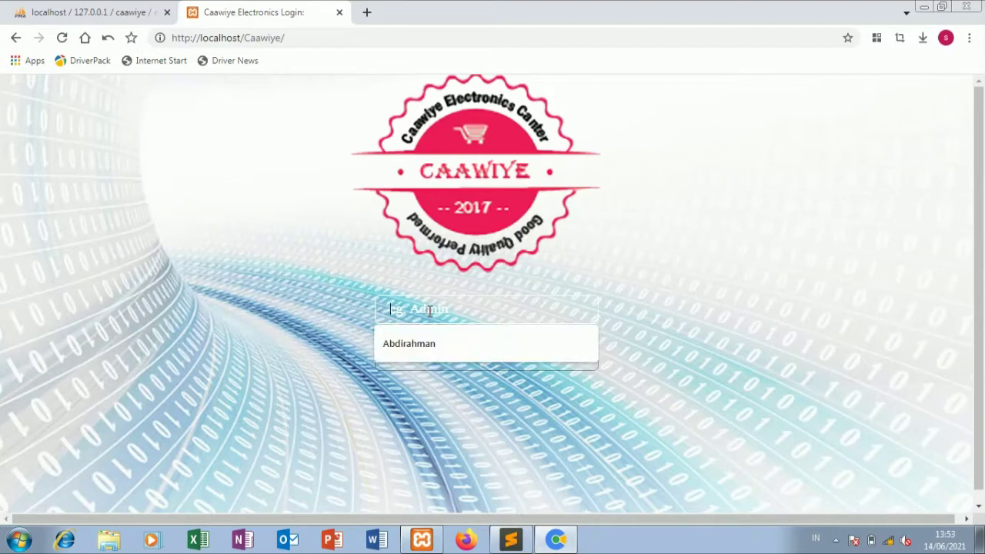
click(416, 352)
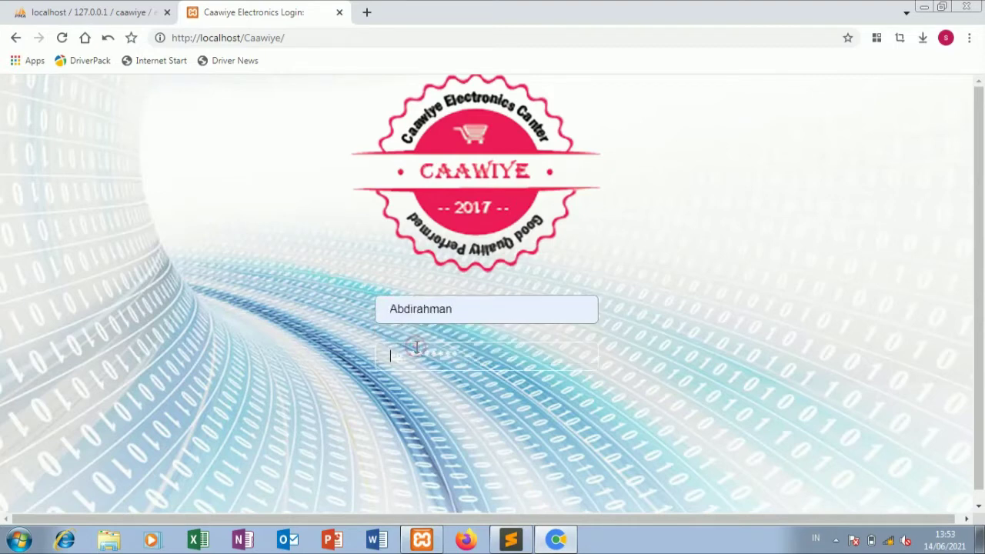
click(417, 350)
text(12345)
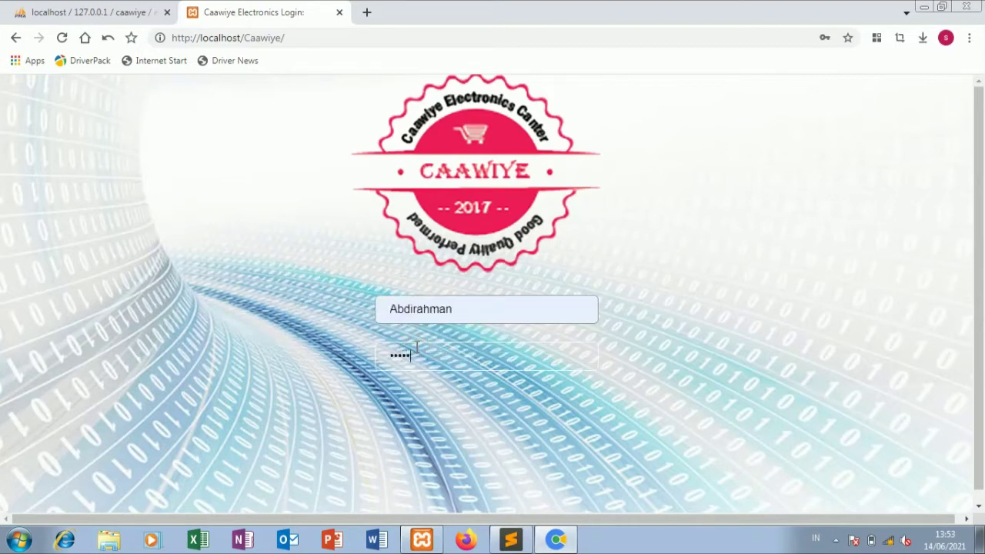
key(Return)
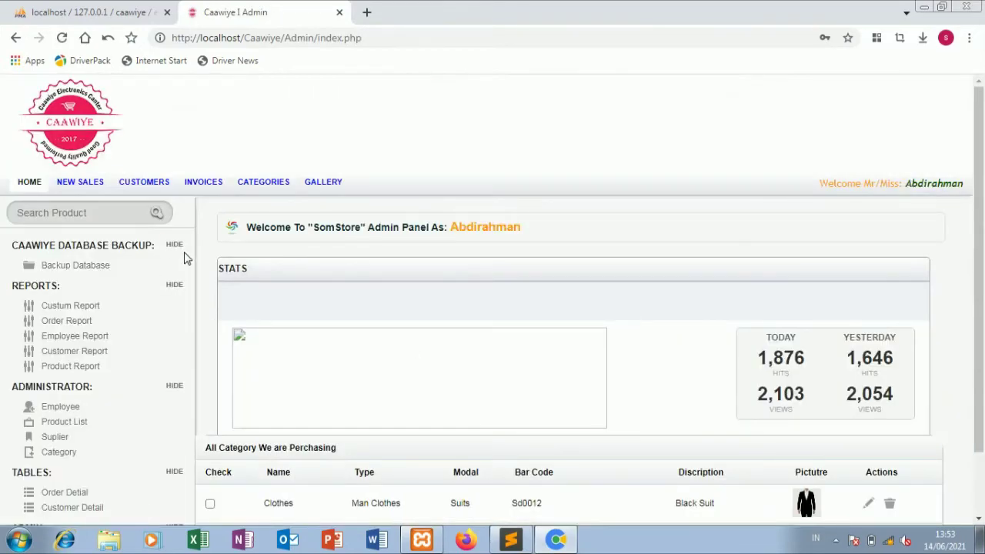
click(185, 289)
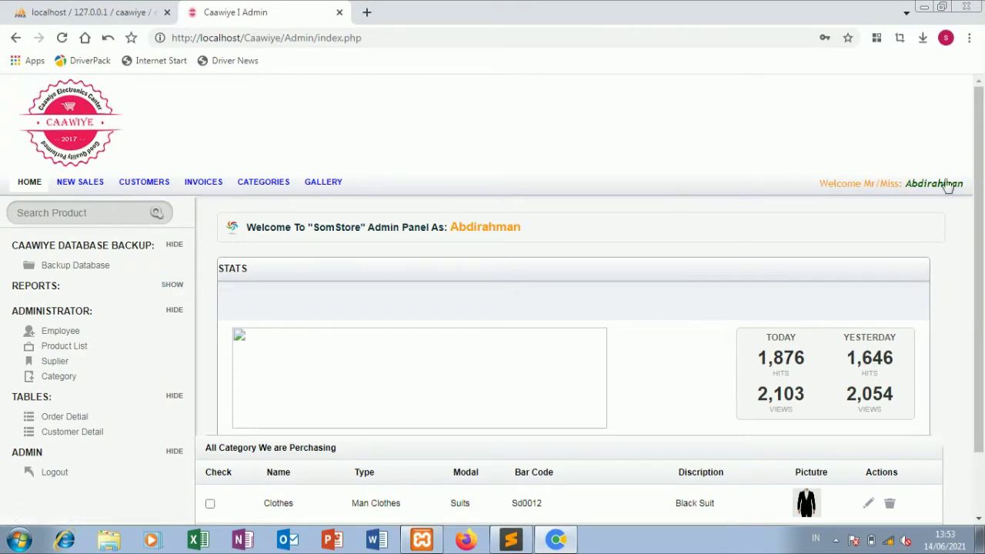
drag(981, 265, 983, 332)
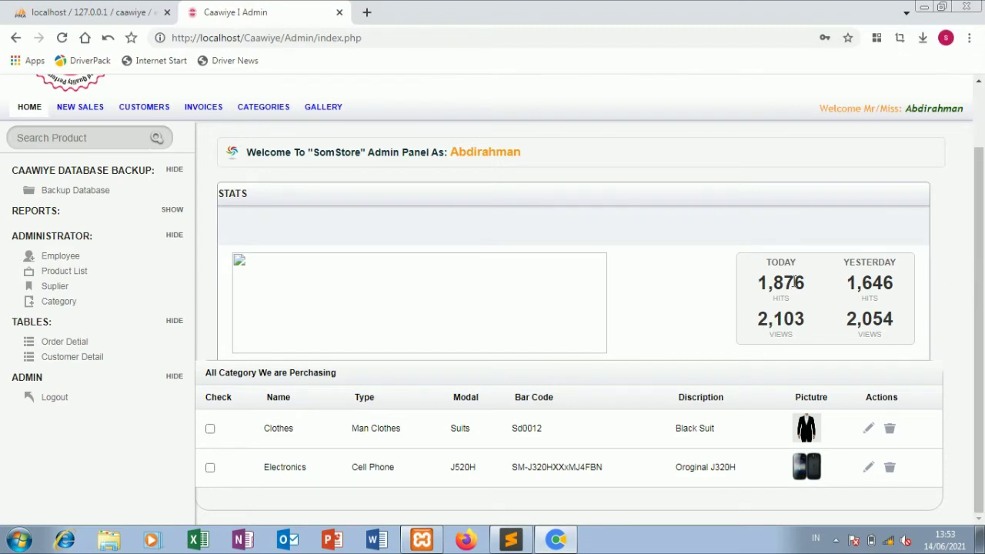
Start a new employee with a full name, the suggested user name and a password.
click(61, 260)
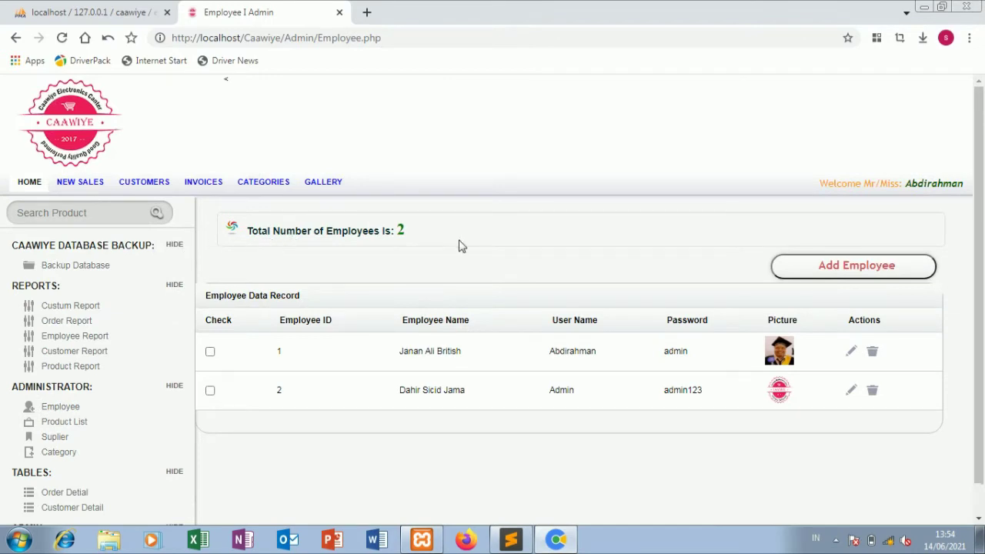
click(840, 267)
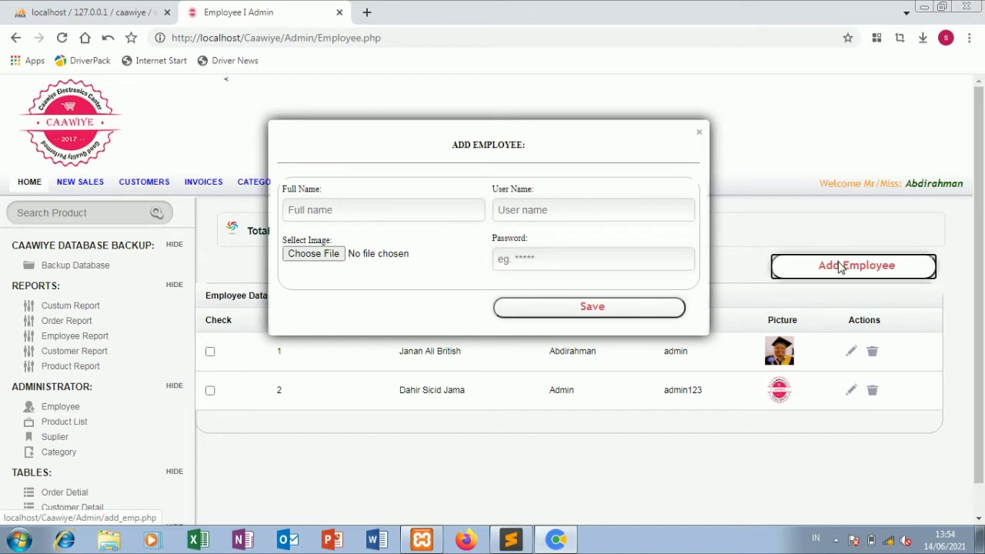
click(428, 221)
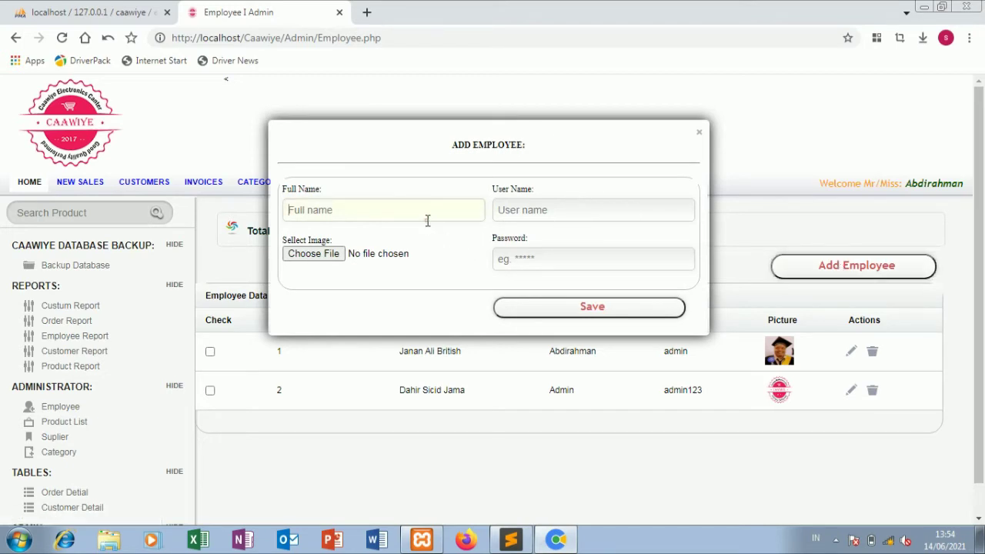
text(ahmad)
click(552, 211)
text(ah)
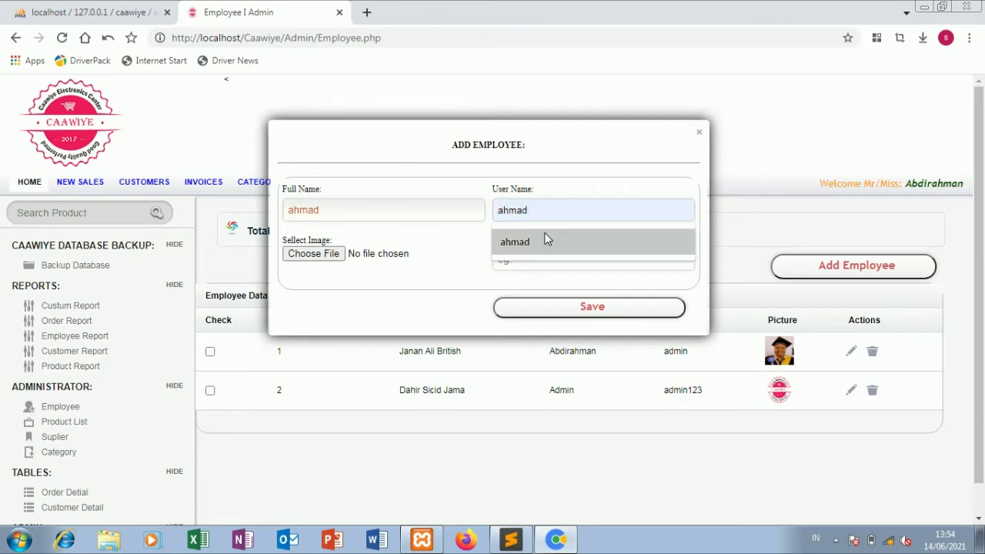
click(544, 237)
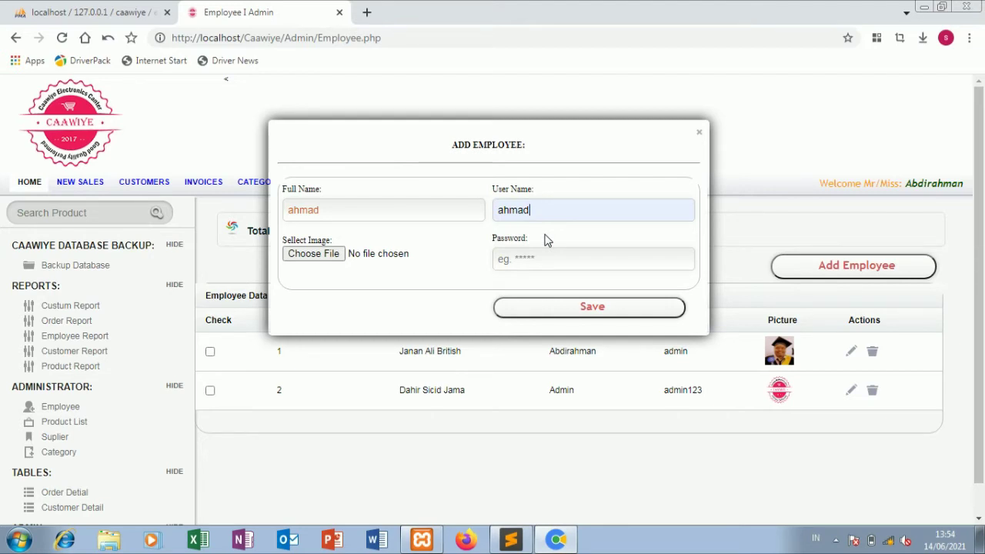
key(ctrl+a)
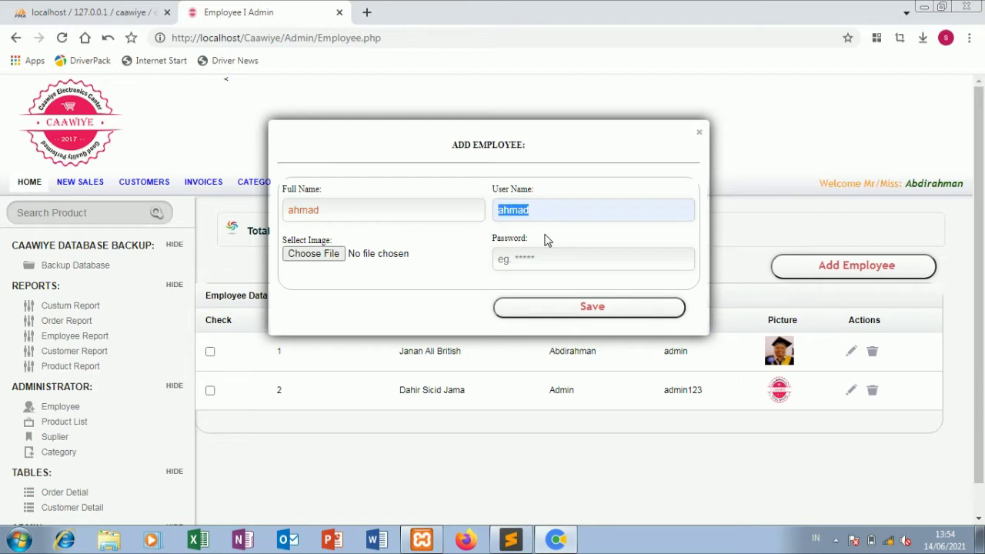
click(543, 257)
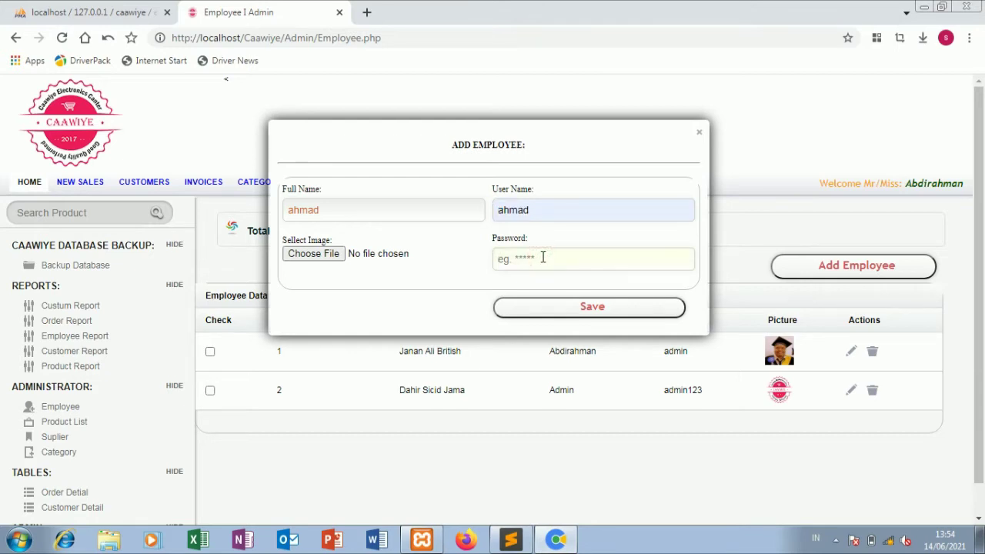
text(12345)
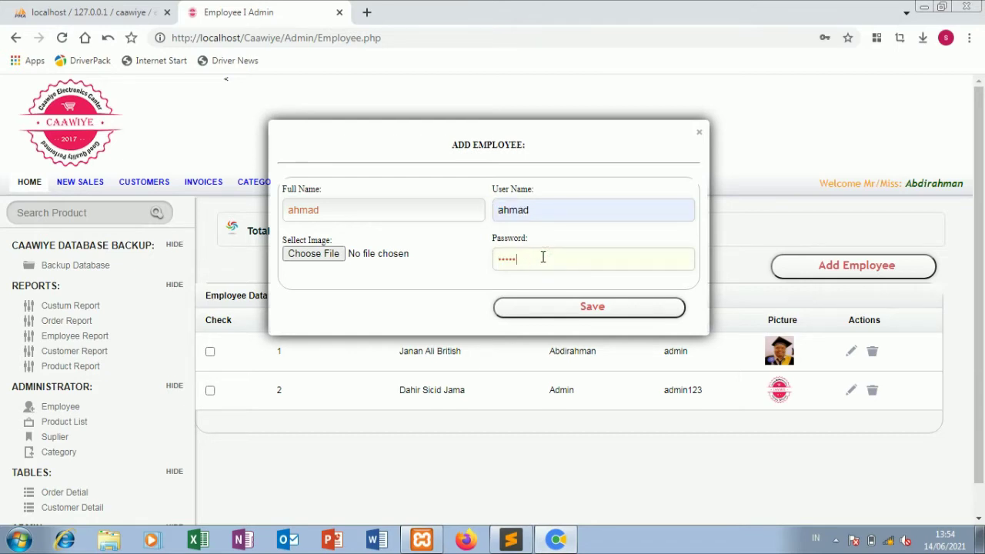
Attach the Windows-logo image from the Music library and save the employee.
click(327, 256)
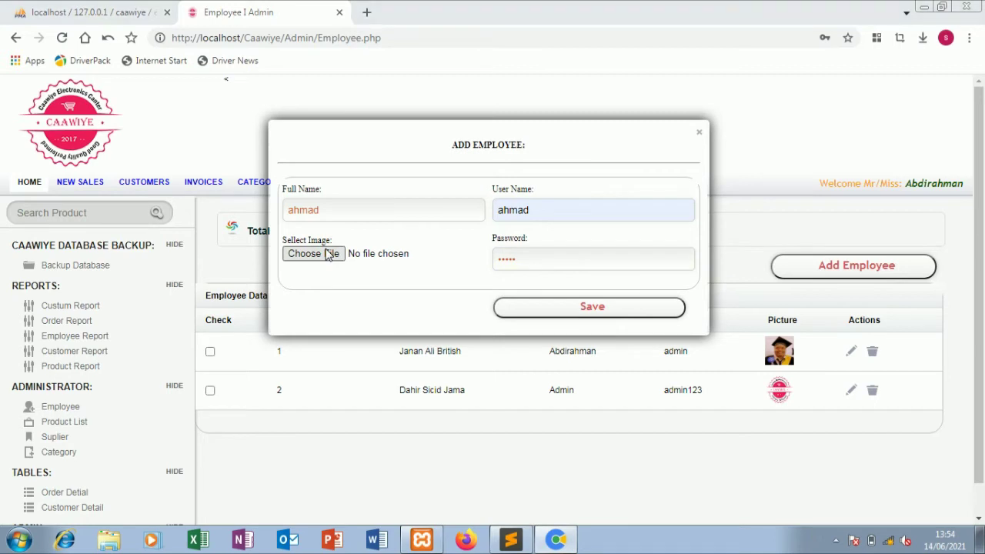
click(77, 187)
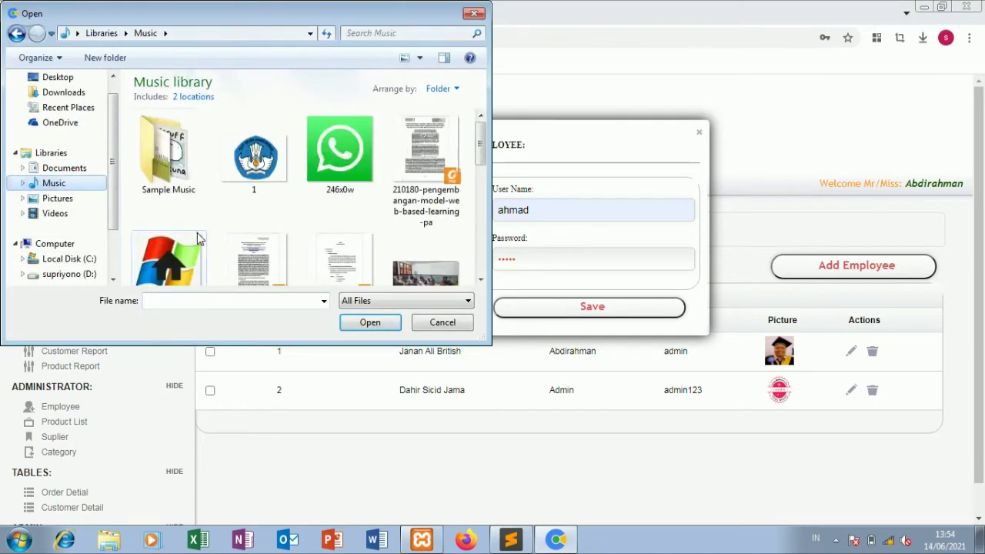
click(197, 239)
click(356, 323)
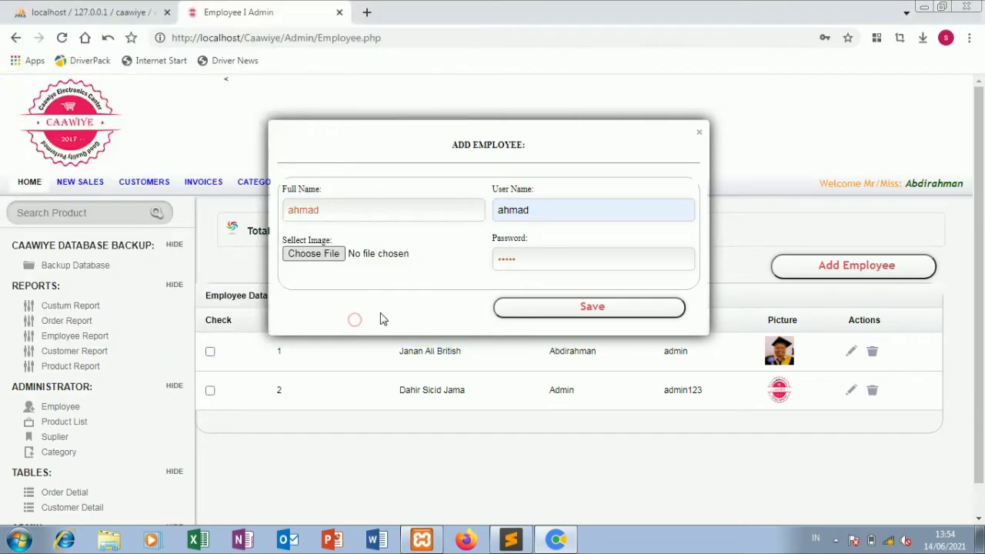
click(516, 312)
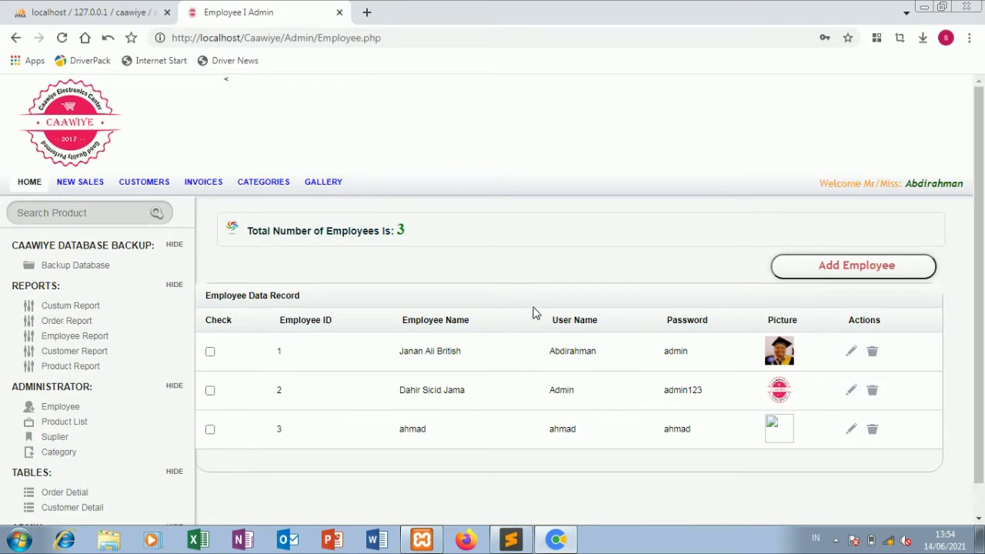
Delete the newly added third employee row and begin a fresh Add Employee form.
click(872, 433)
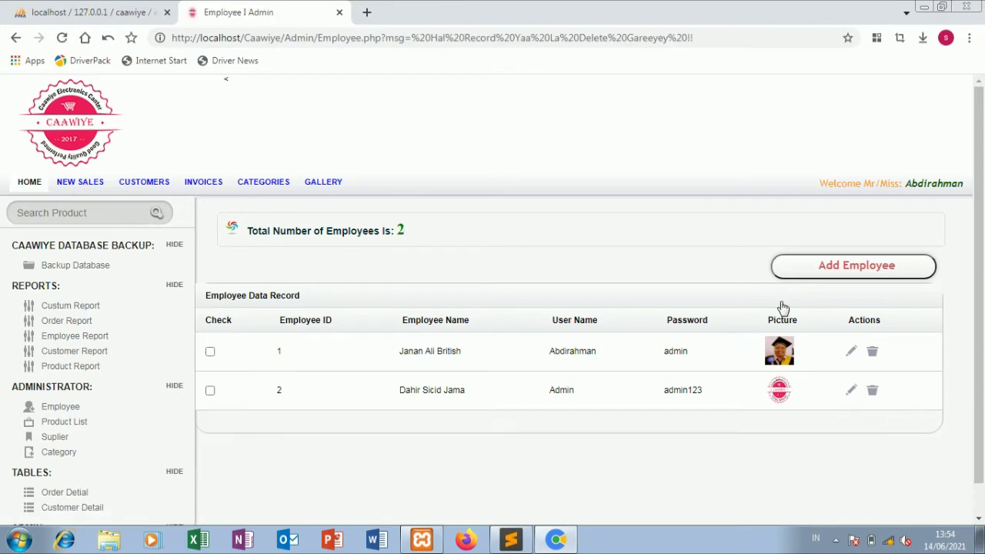
click(825, 270)
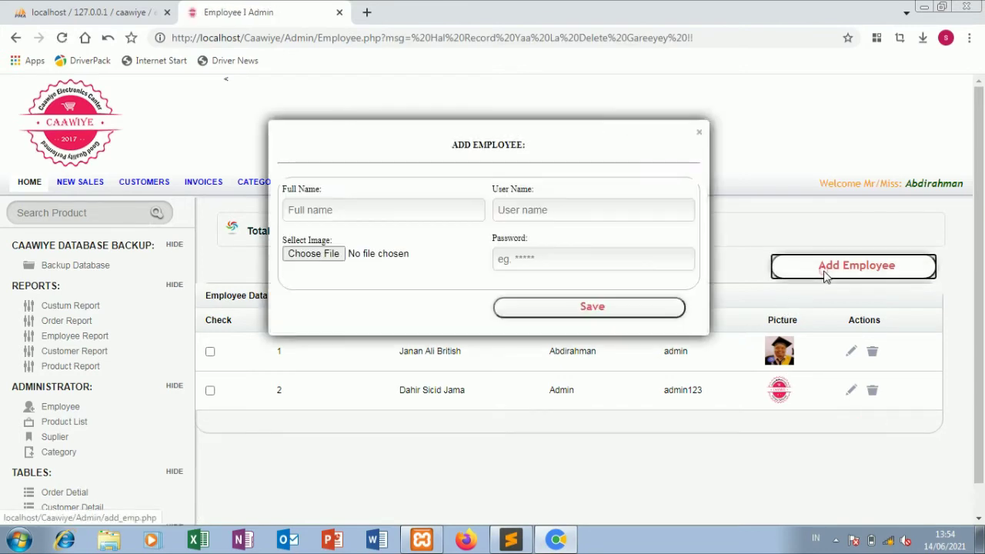
click(479, 210)
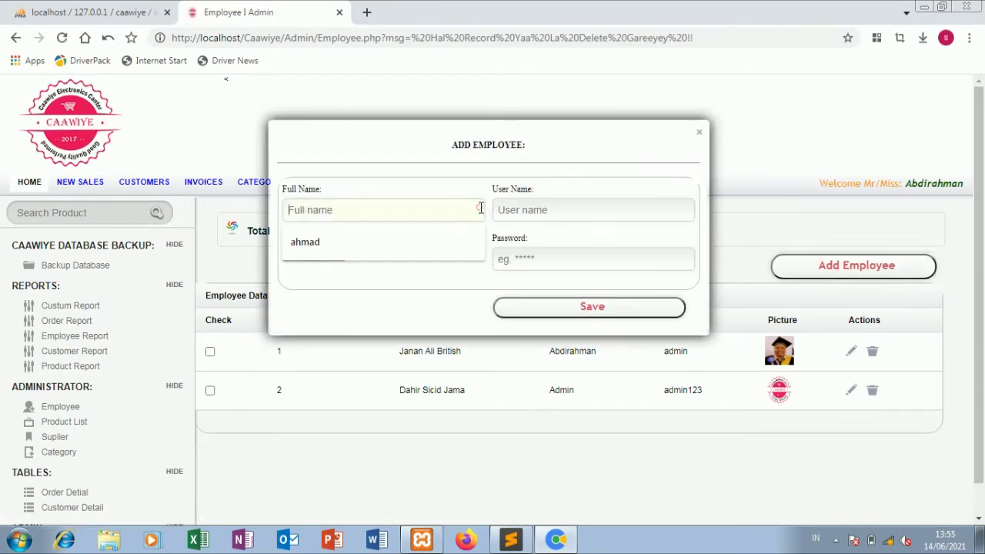
Fill the employee's full name and user name from suggestions and enter a password.
click(424, 236)
click(519, 210)
text(ahmad)
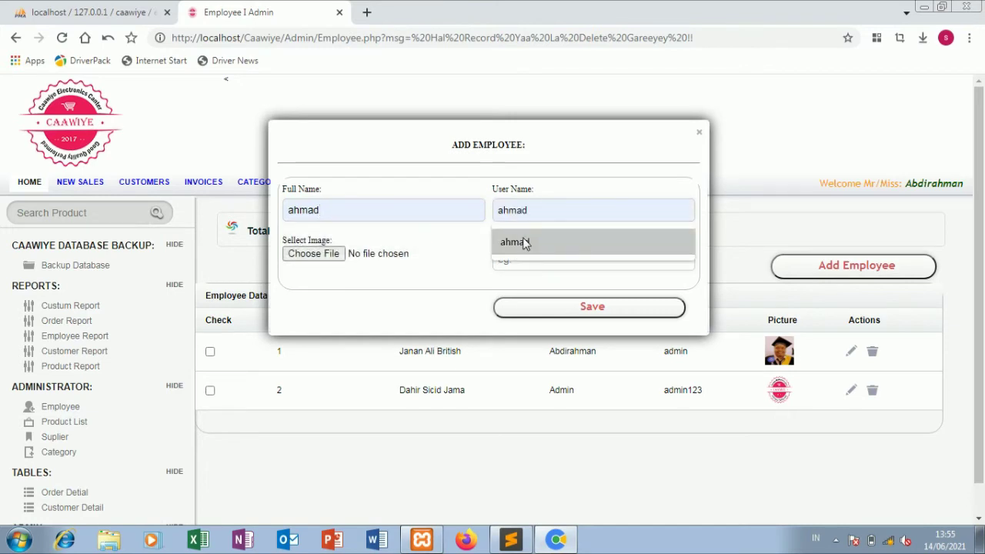
click(523, 238)
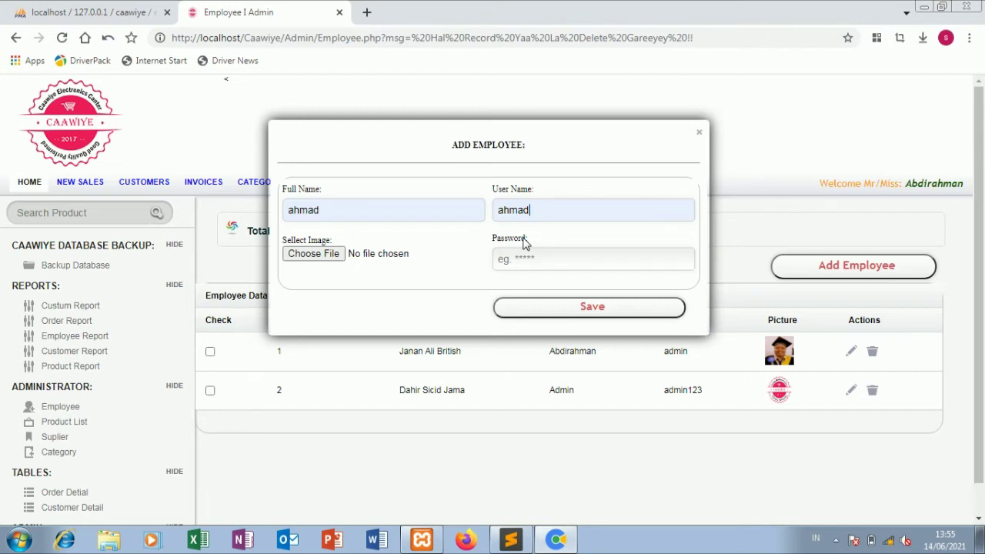
key(ctrl+a)
click(523, 258)
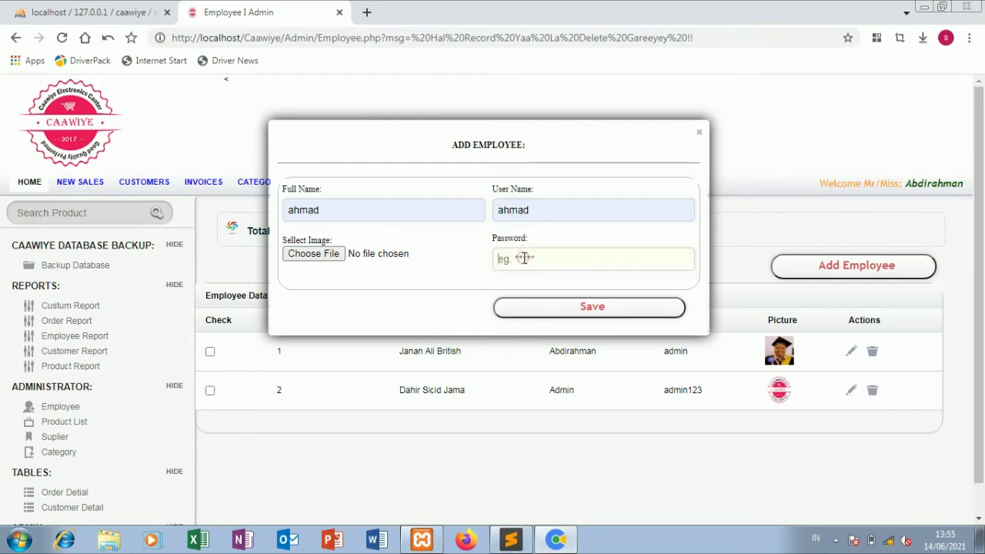
text(*****)
Attach the 1.png picture and save the new employee.
click(327, 256)
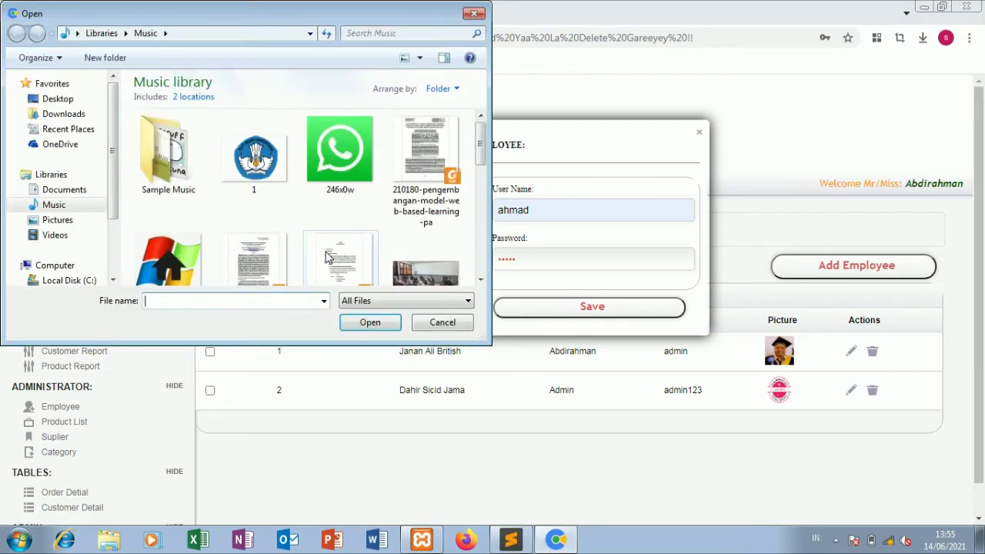
click(194, 265)
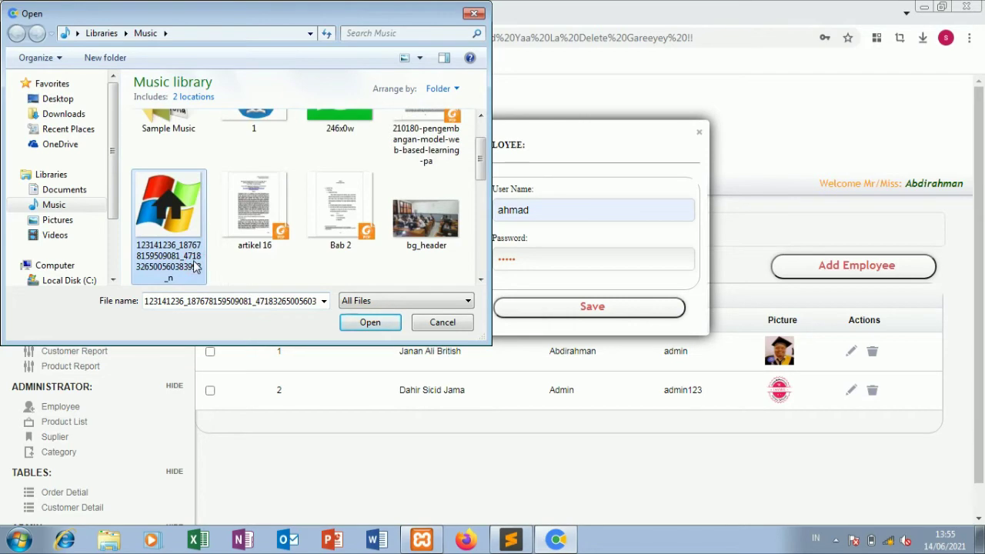
click(352, 325)
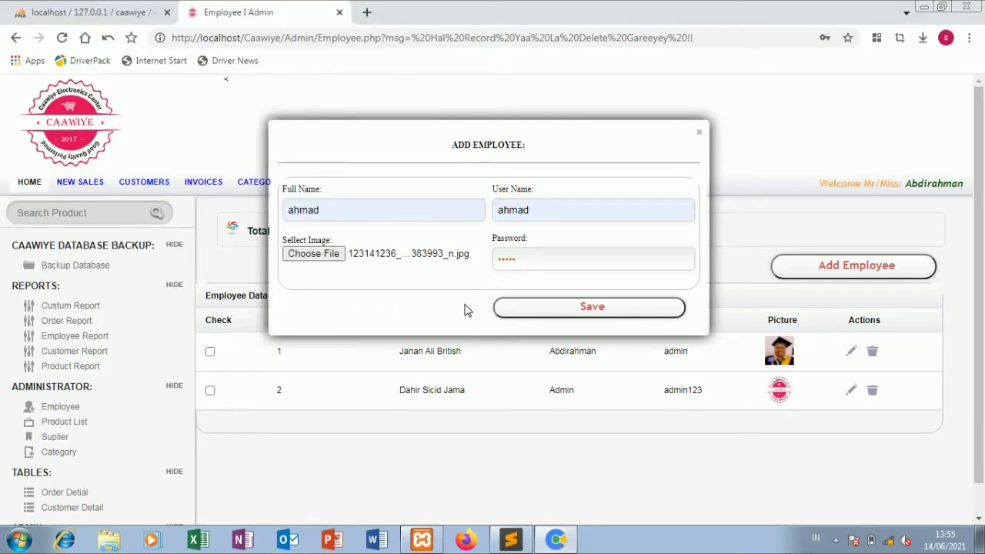
click(313, 254)
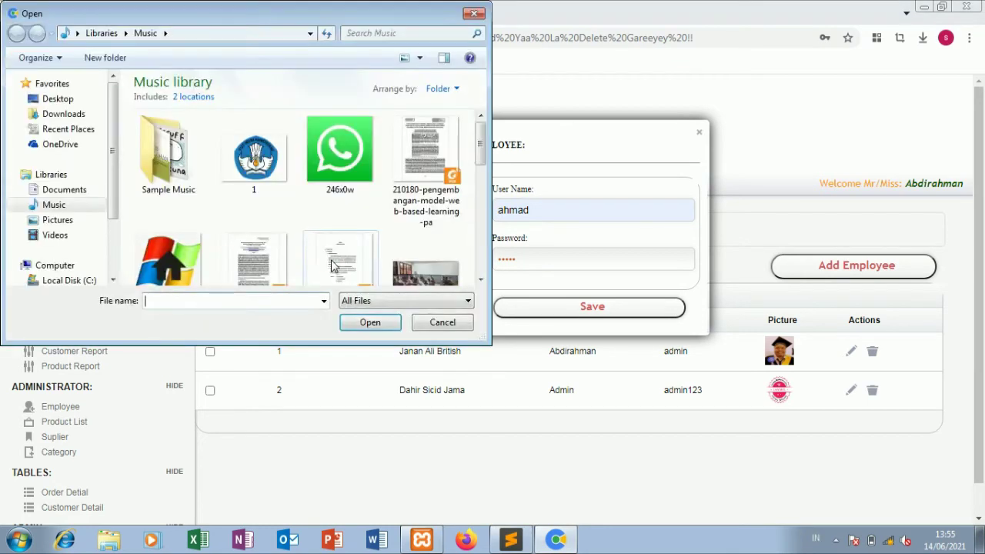
click(363, 321)
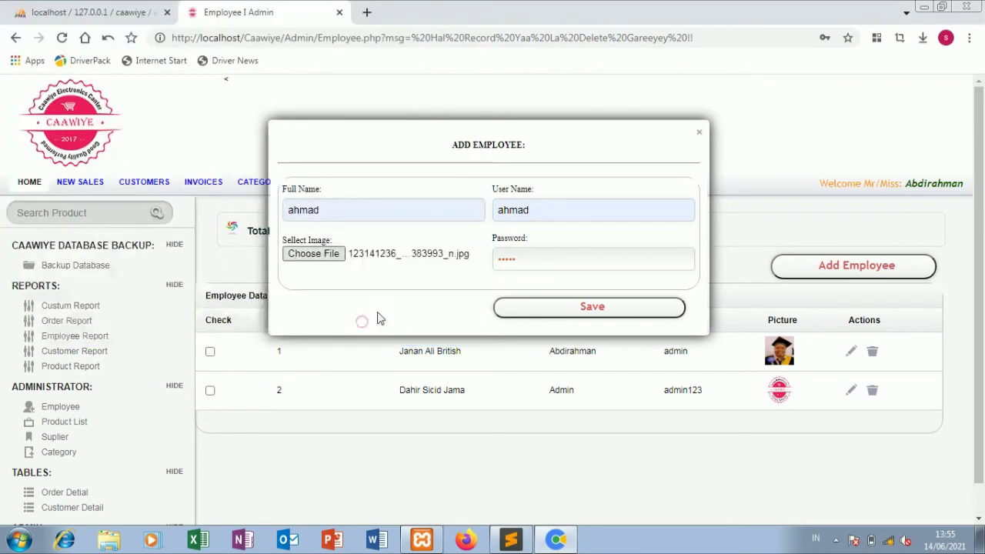
click(520, 312)
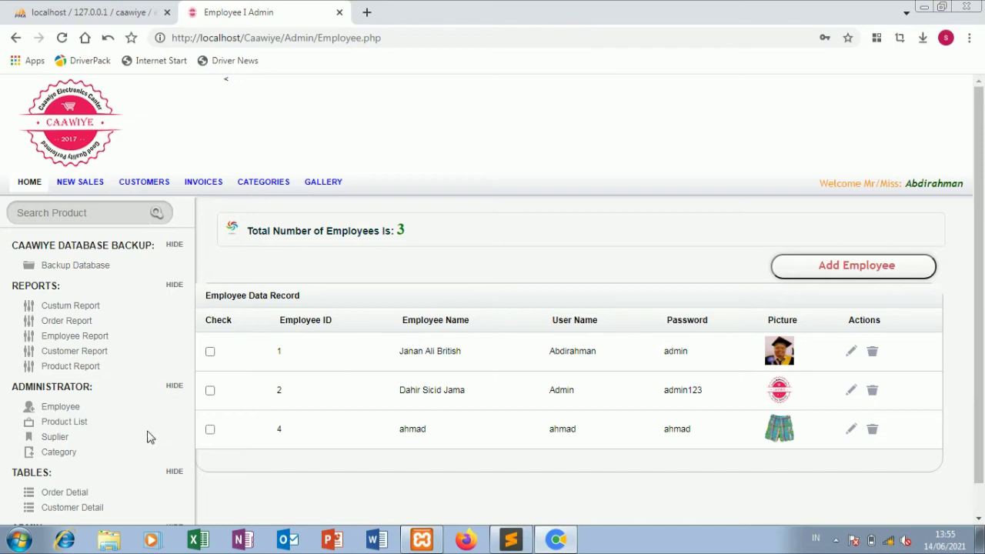
click(80, 424)
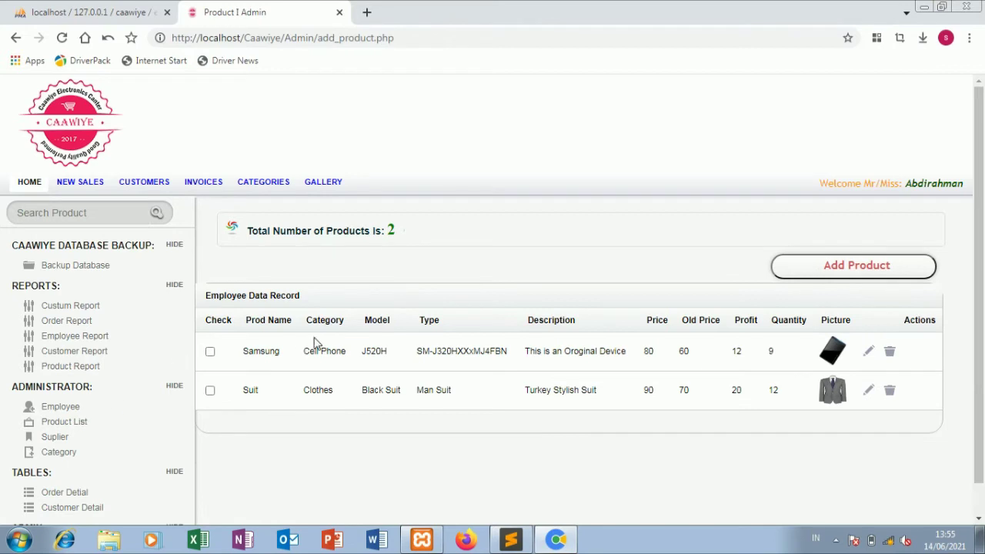
Start an Add Product form with brand name 'baju'.
click(805, 269)
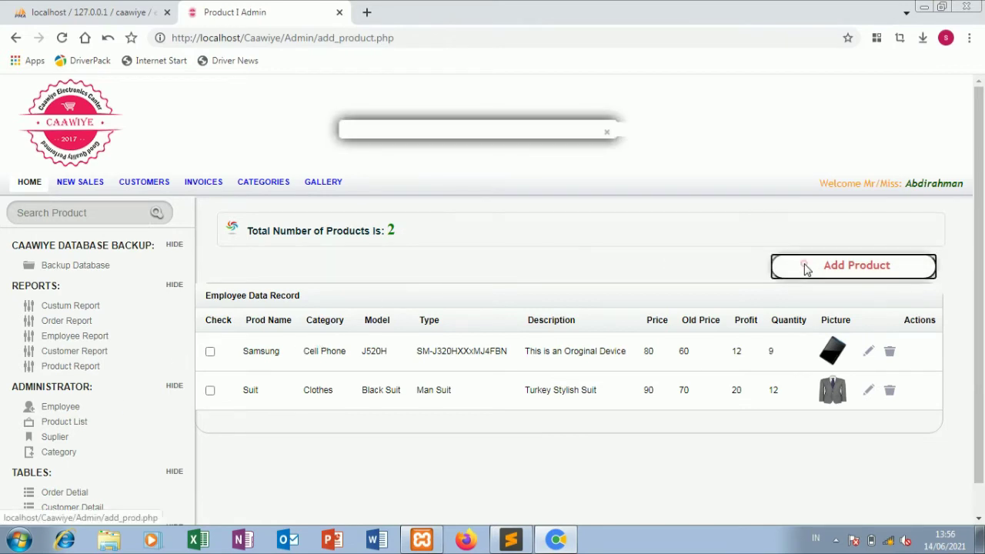
click(418, 210)
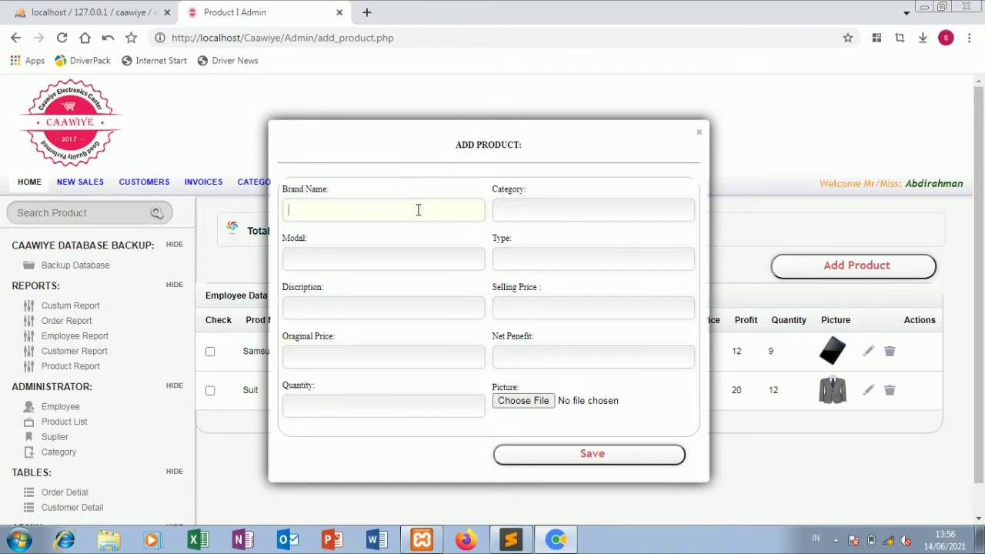
text(baju)
click(389, 262)
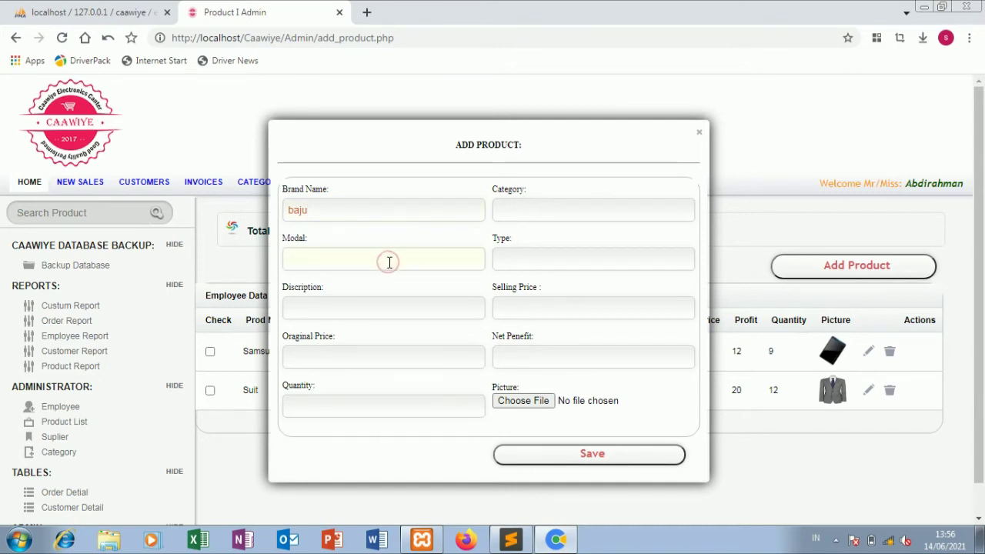
Clear stray page selections and close the product form without saving.
click(447, 132)
key(ctrl+a)
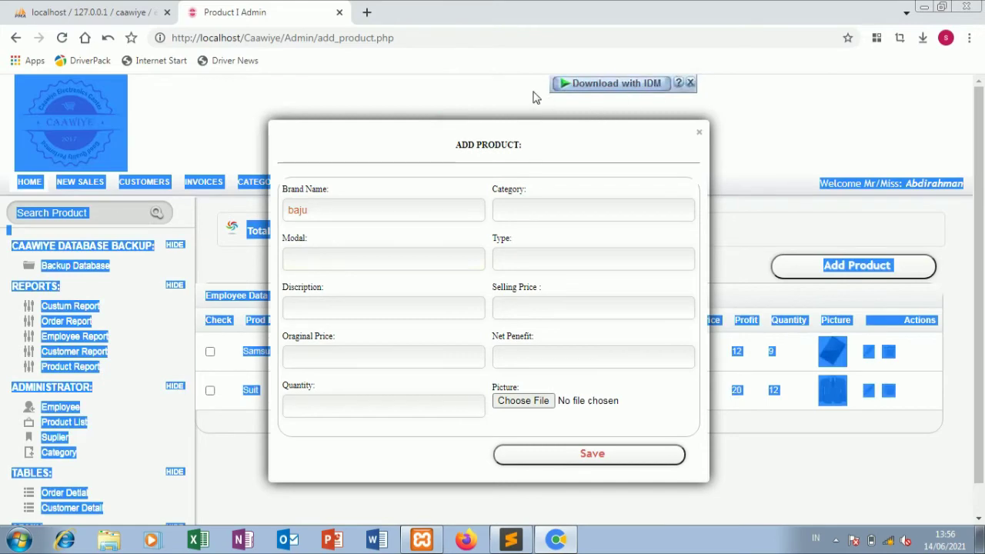
click(533, 98)
drag(483, 131, 567, 127)
click(567, 127)
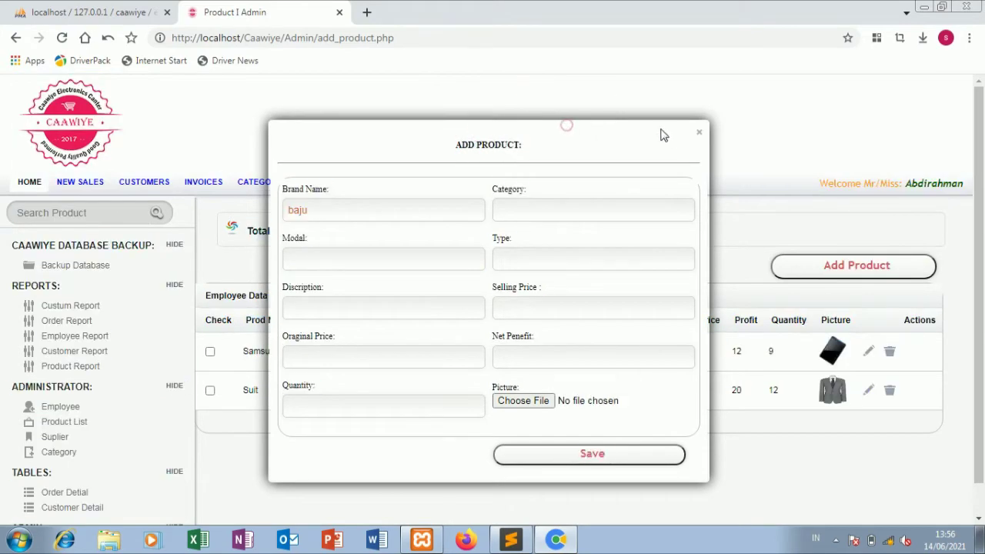
click(700, 135)
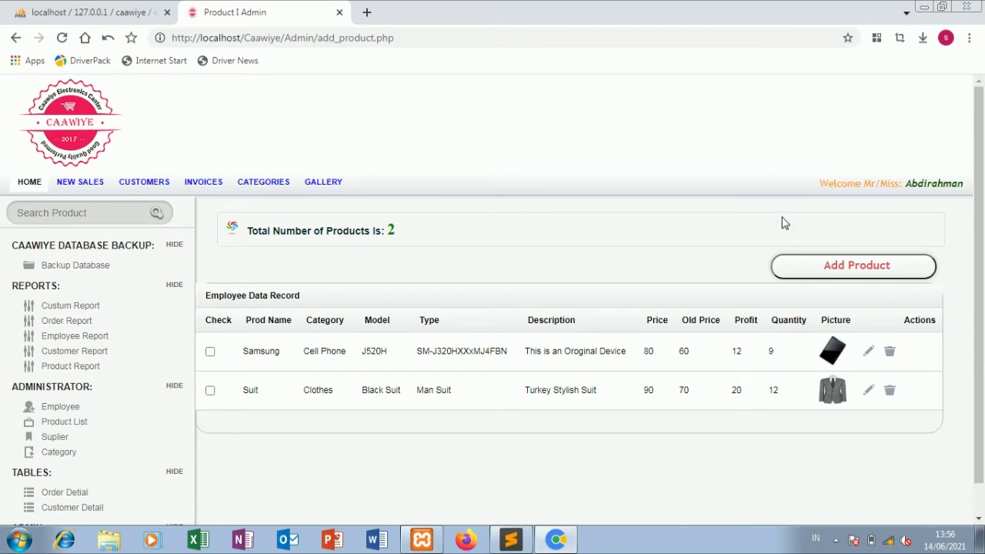
click(788, 268)
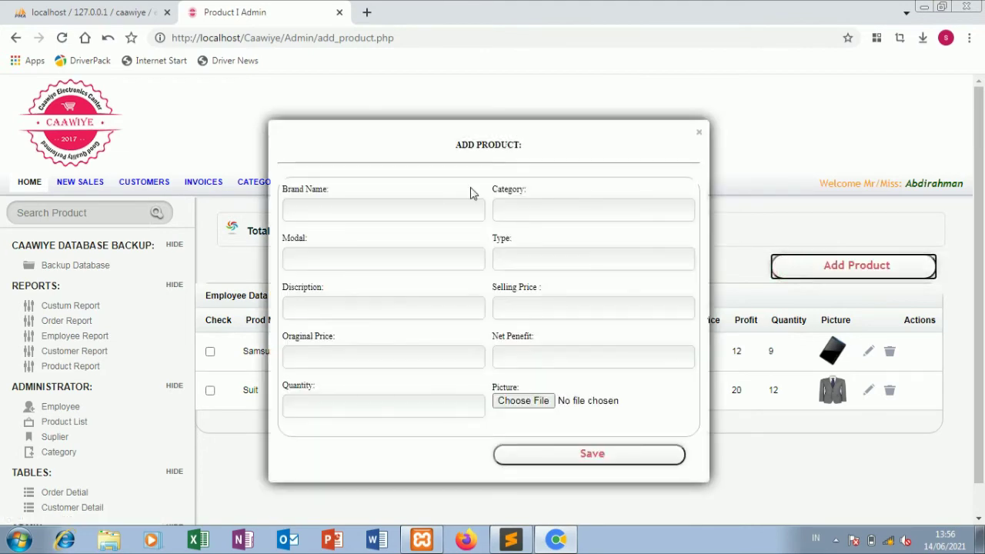
Enter brand baju, category baju, model 12, type baju and description 'bagusbaju'.
click(395, 191)
click(388, 205)
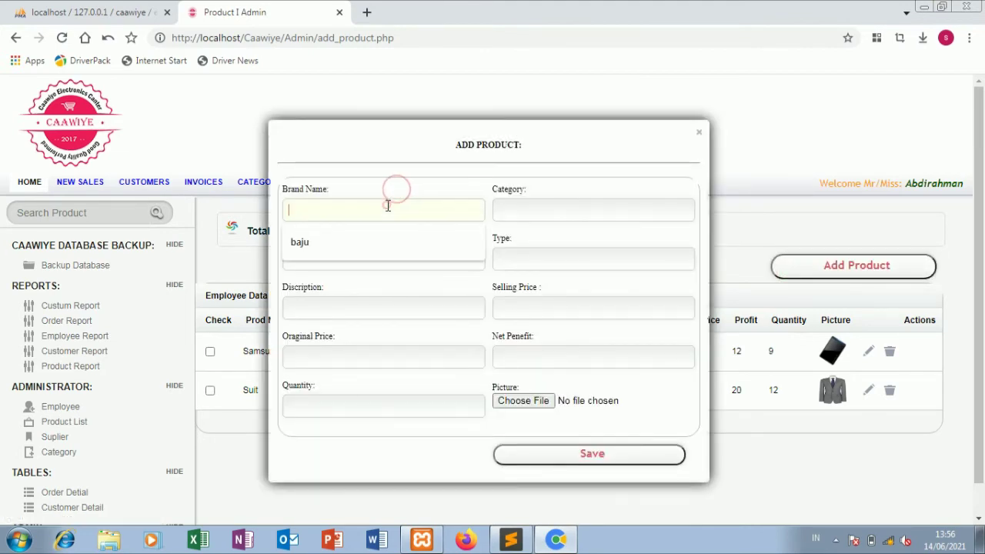
click(365, 242)
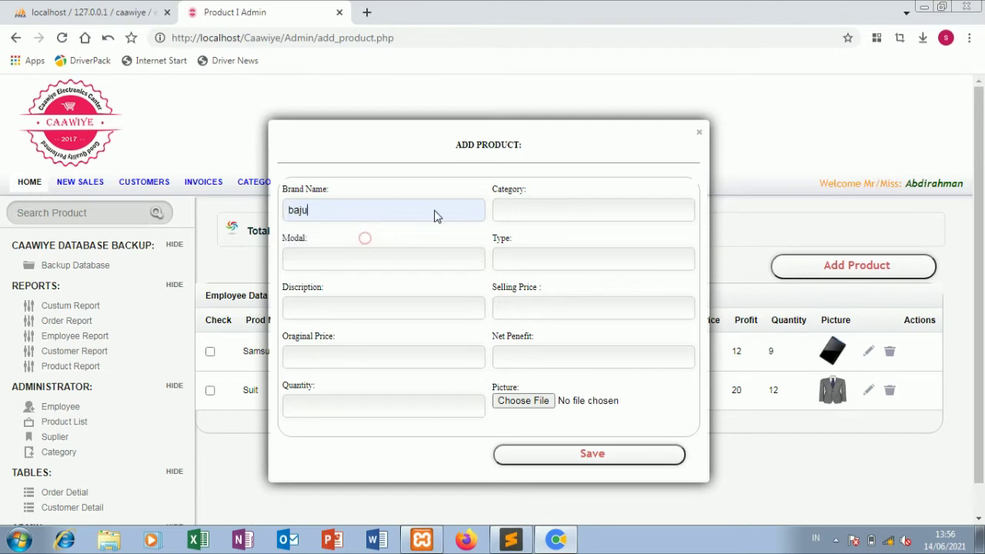
click(513, 211)
text(baju)
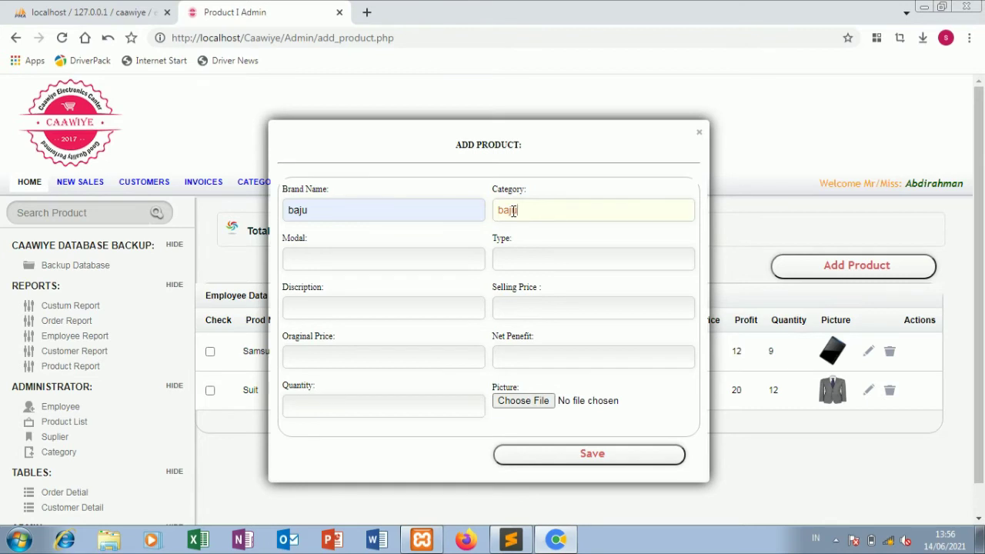
click(464, 254)
text(12)
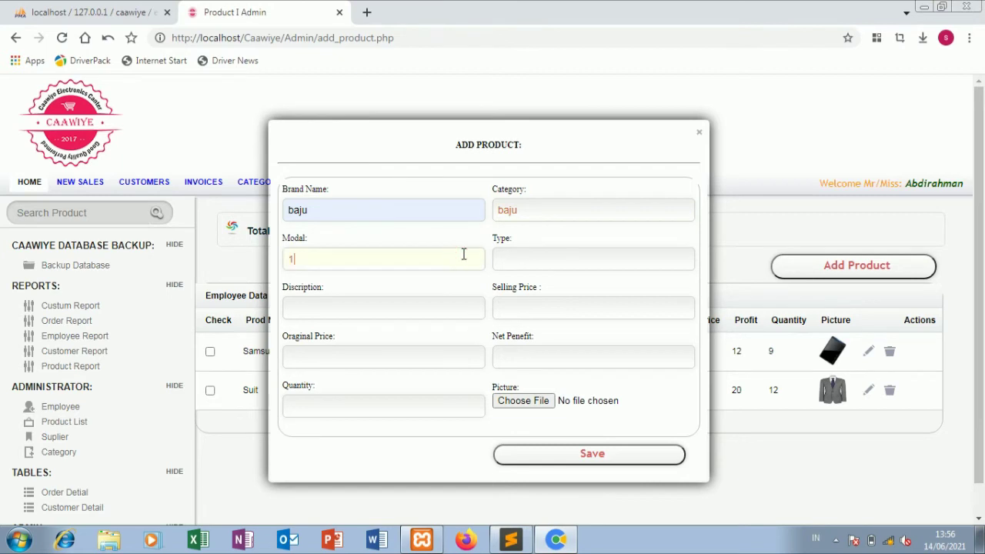
click(515, 258)
text(b)
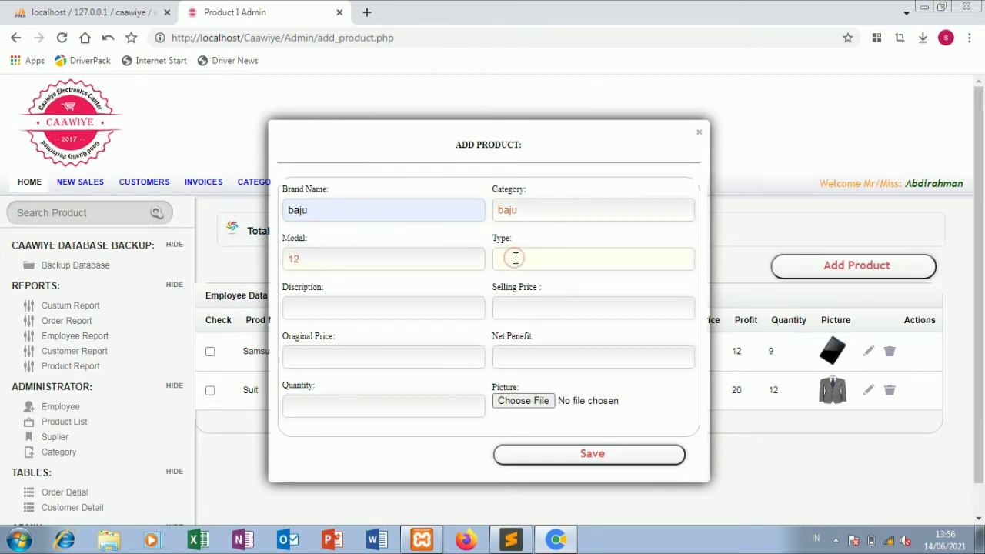
text(aju)
click(413, 309)
text(b)
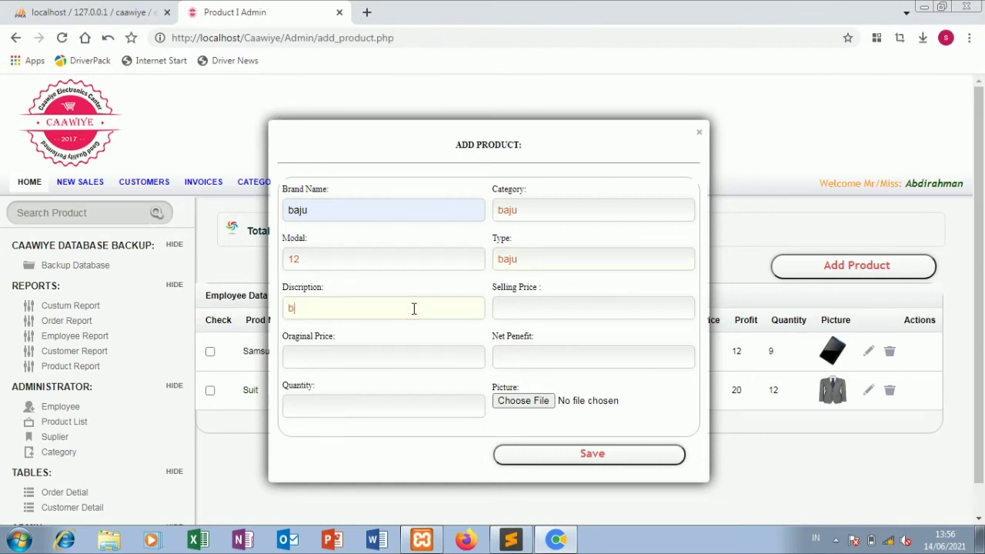
text(agus)
text(baju)
Set selling price 12, original price 11, net profit 10, quantity 'good', attach the Windows-logo image, and save.
click(508, 307)
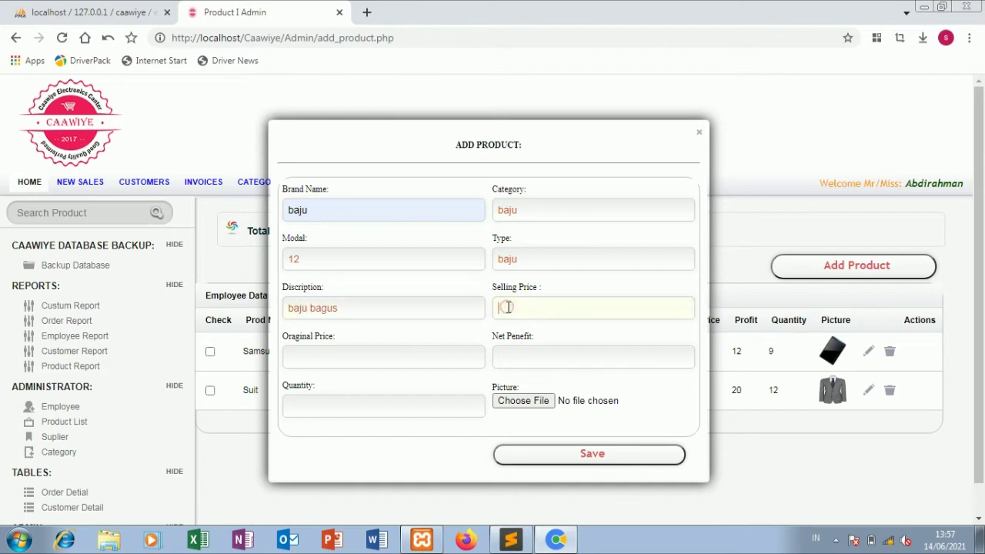
text(12)
click(422, 358)
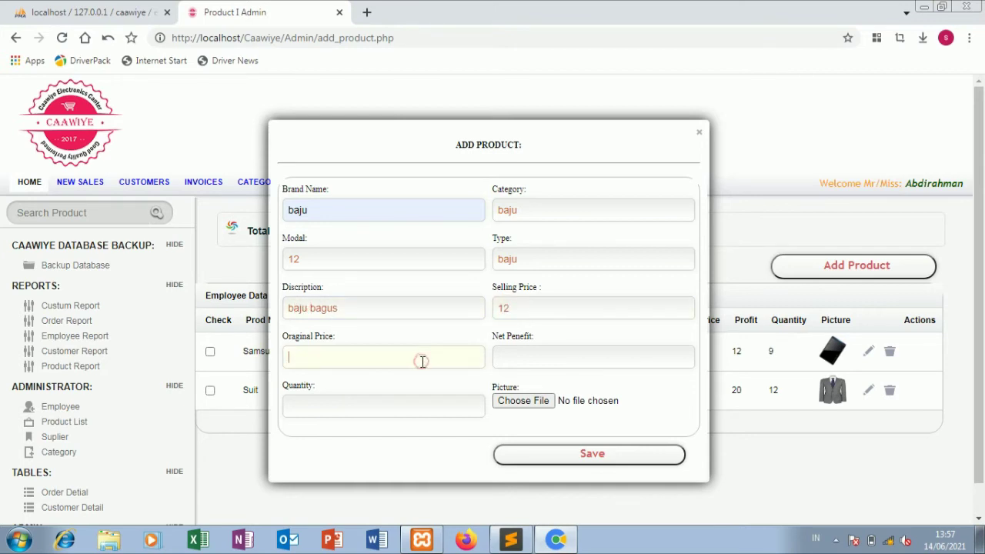
text(11)
click(543, 357)
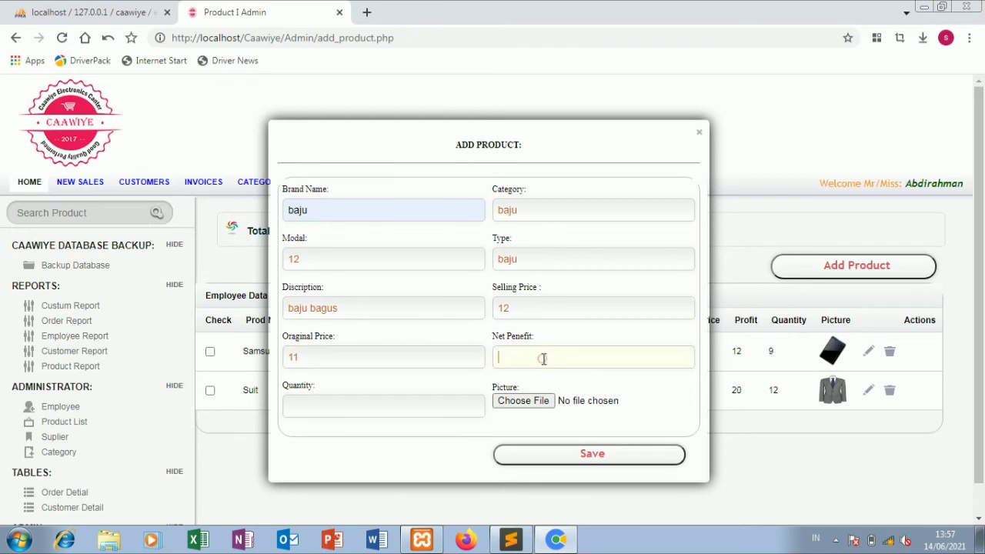
text(10)
click(444, 401)
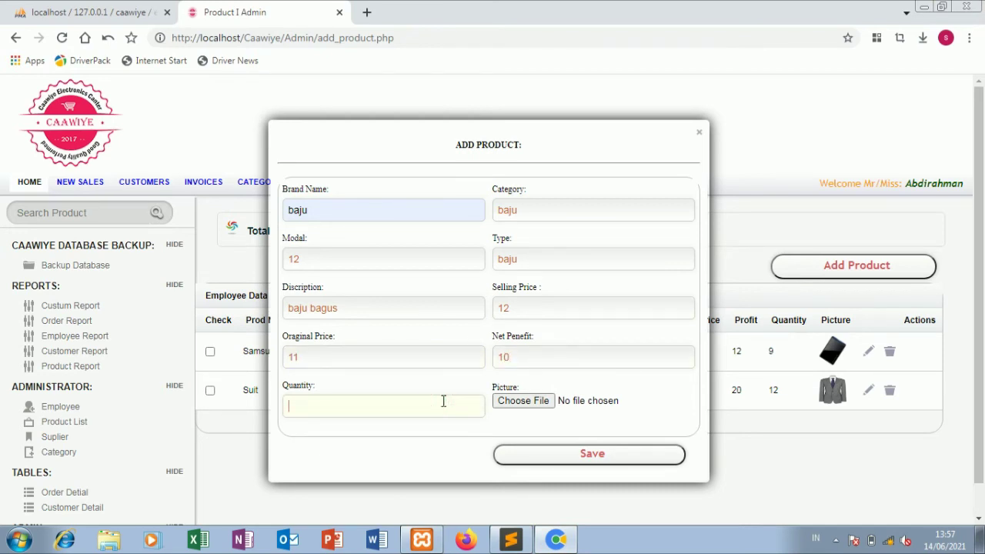
text(good)
click(531, 408)
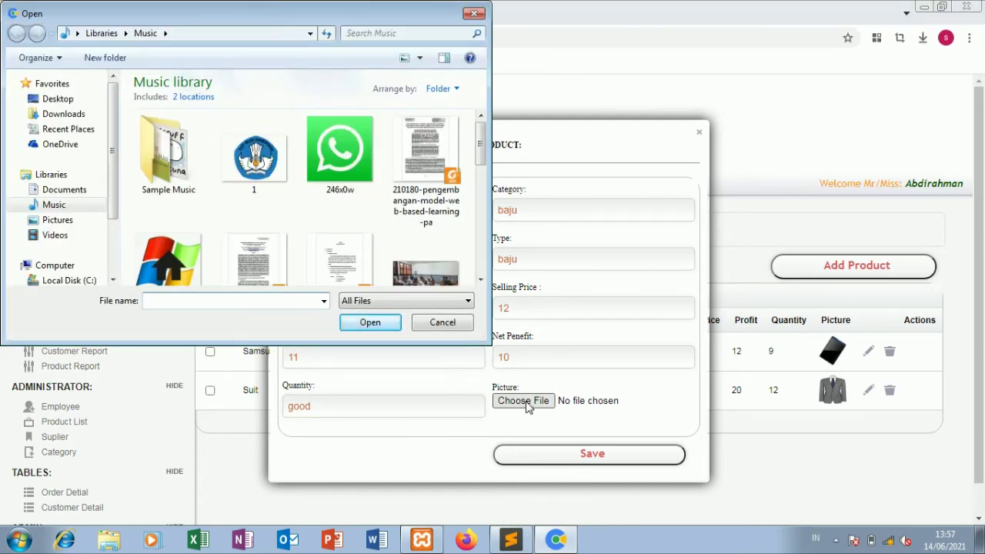
click(197, 254)
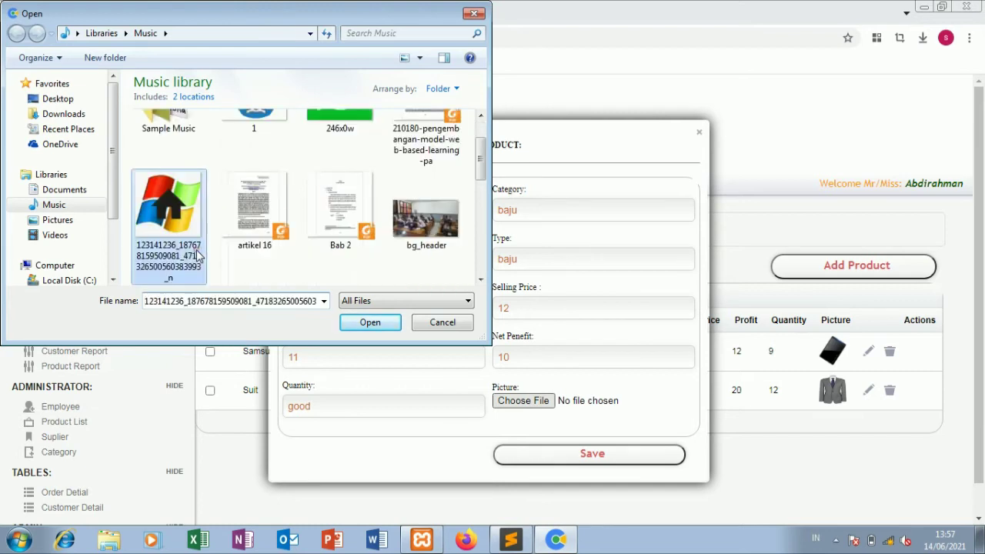
click(363, 325)
click(526, 455)
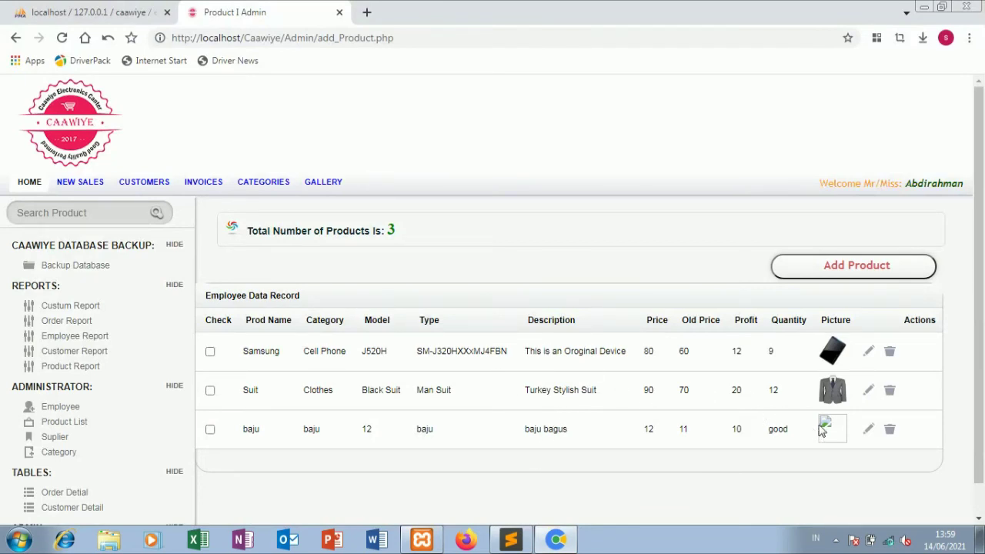
Edit the baju product, replacing quantity 'good' with 12, and submit the update.
click(867, 430)
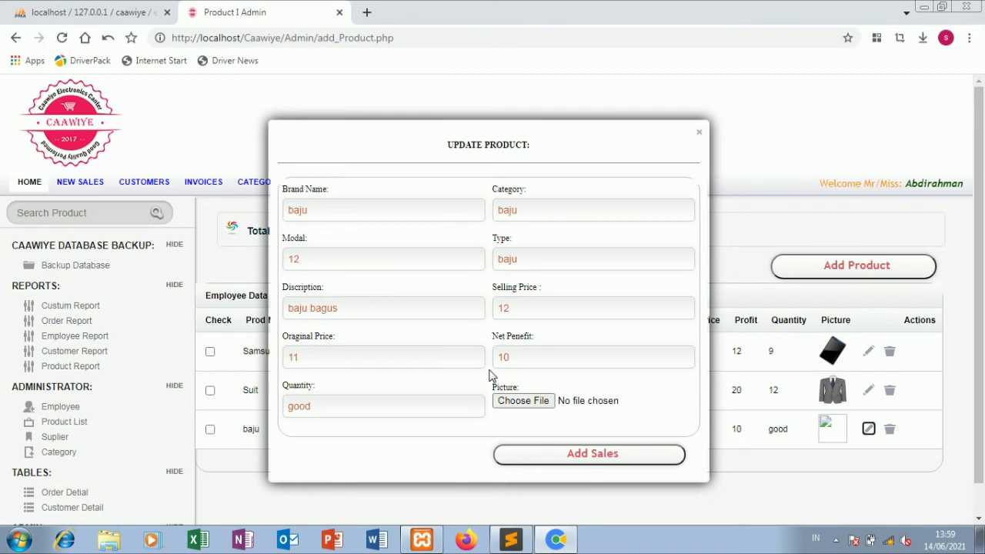
click(453, 398)
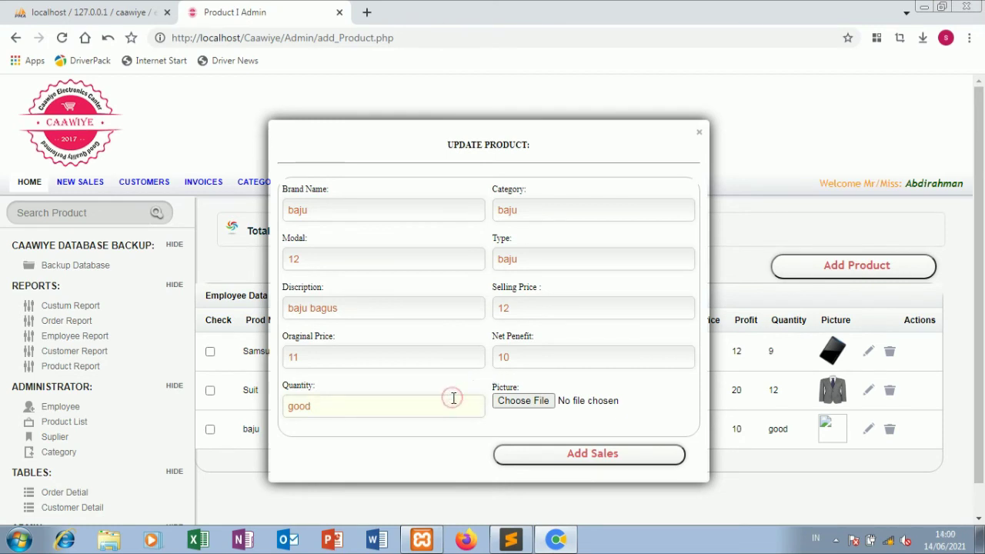
key(BackSpace)
key(BackSpace)
key(BackSpace)
key(BackSpace)
text(12)
click(546, 458)
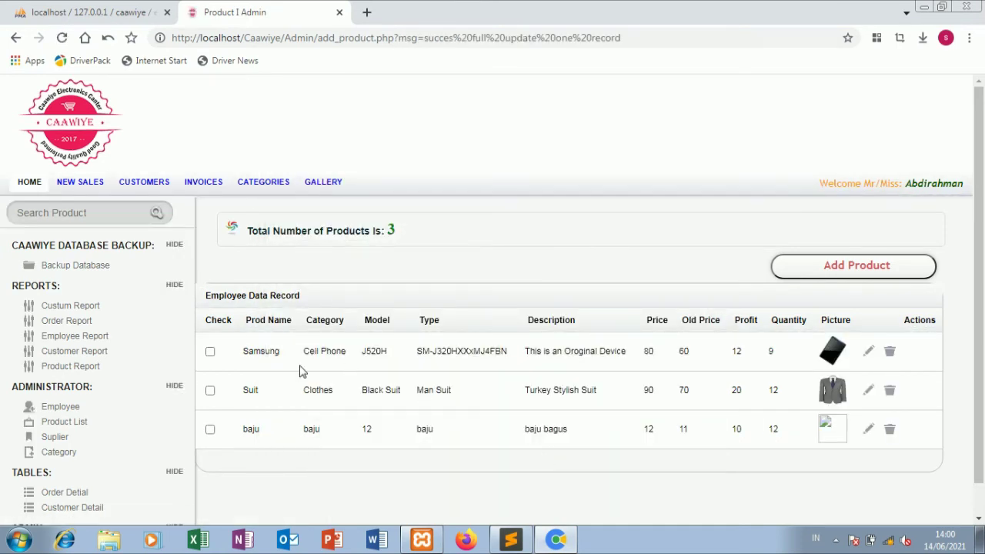
click(62, 439)
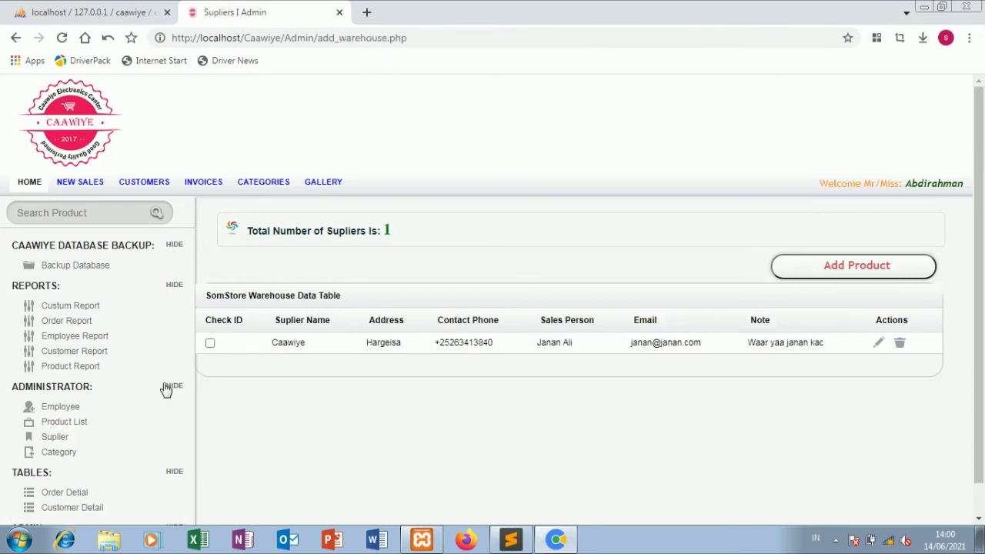
Start a new supplier named baju and enter its contact number and address.
click(793, 276)
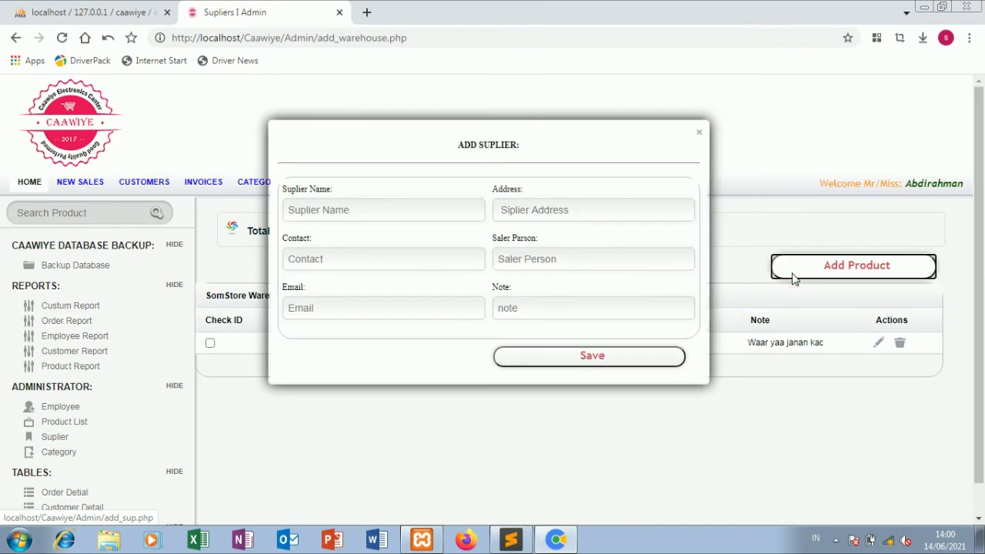
click(375, 208)
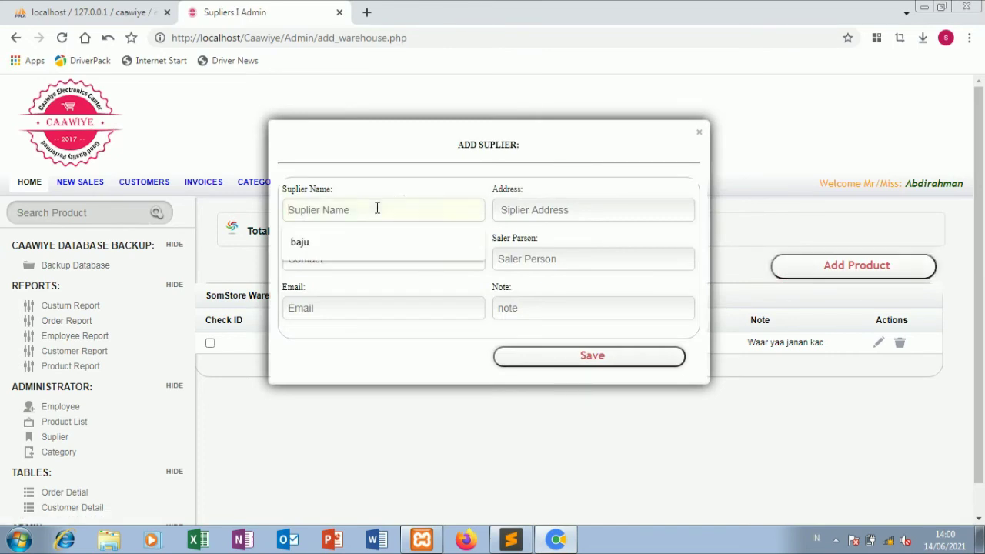
click(349, 242)
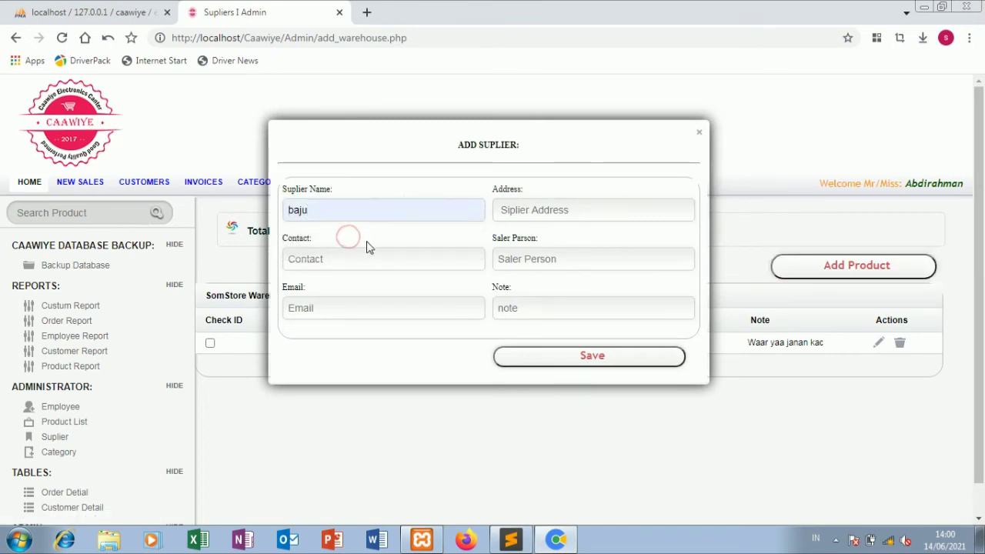
click(367, 254)
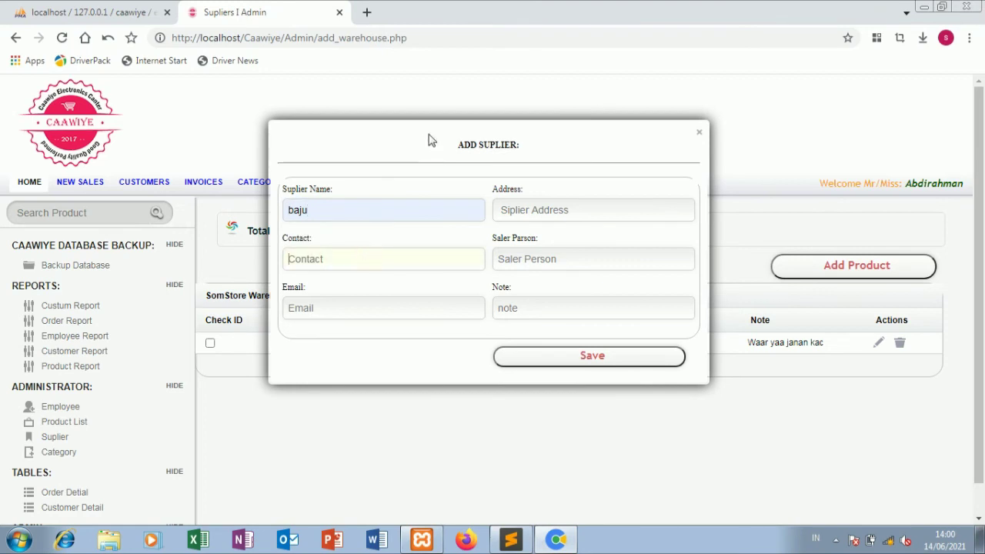
text(08755)
click(512, 206)
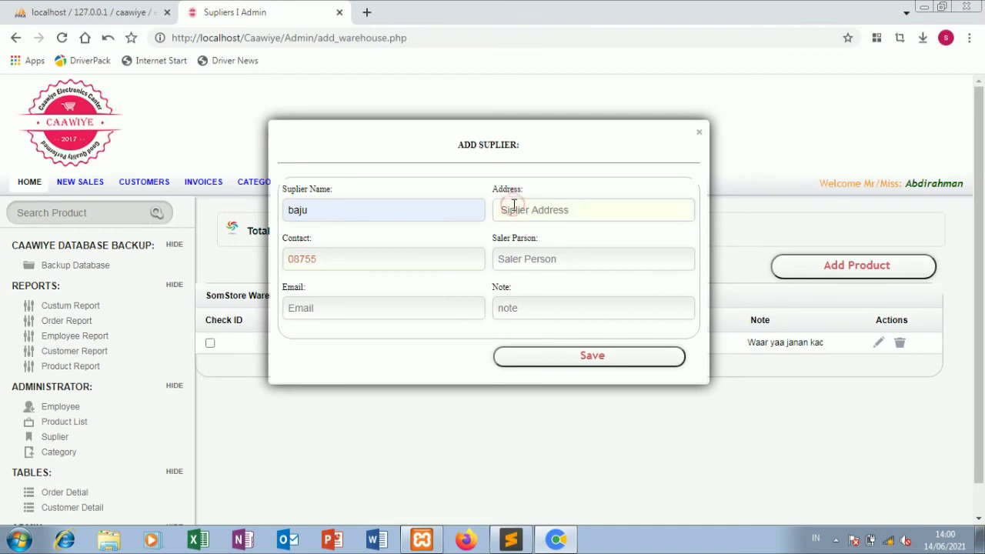
text(baju)
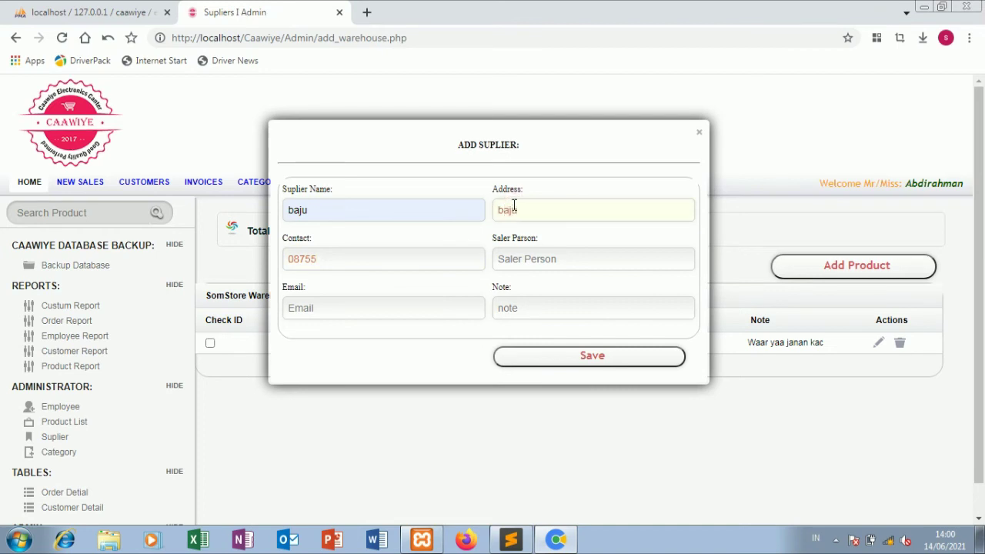
text(@gma)
key(BackSpace)
key(BackSpace)
key(BackSpace)
key(BackSpace)
key(BackSpace)
key(BackSpace)
key(BackSpace)
key(BackSpace)
text(jawa tengah)
Add sales person 'note', the saved e-mail and note 'maybe', rename the supplier, and save.
click(528, 254)
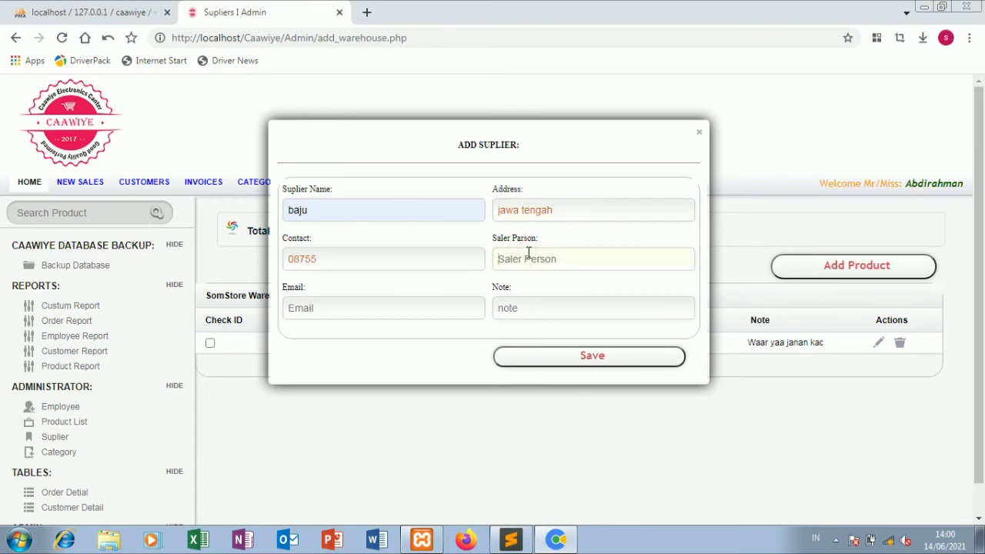
text(note)
click(446, 309)
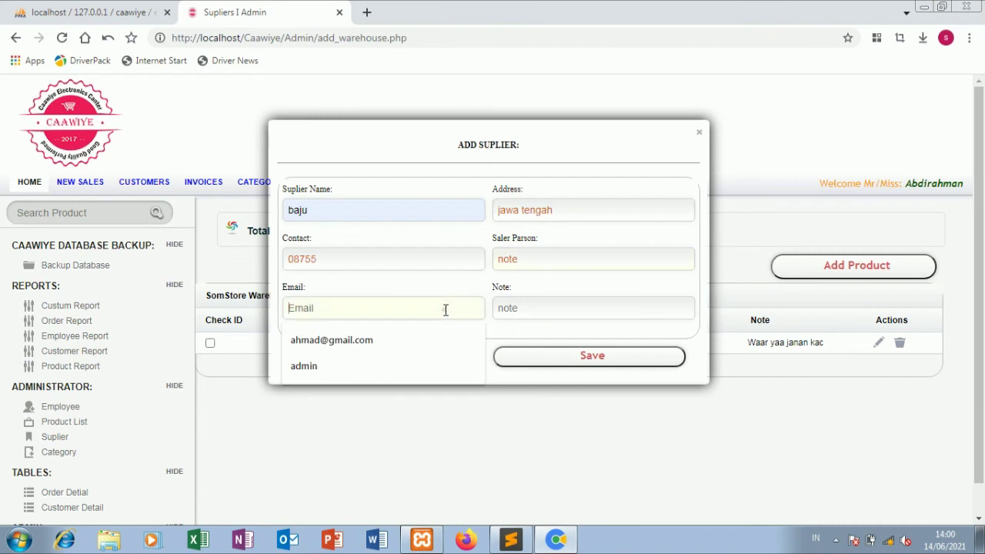
click(395, 339)
key(Tab)
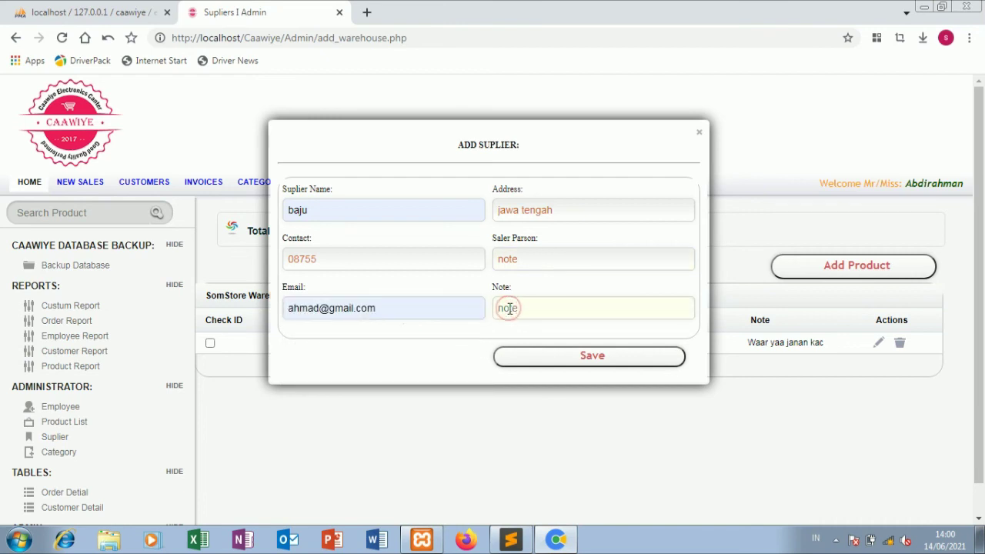
text(maybe)
click(327, 201)
double_click(326, 202)
text(ahmad)
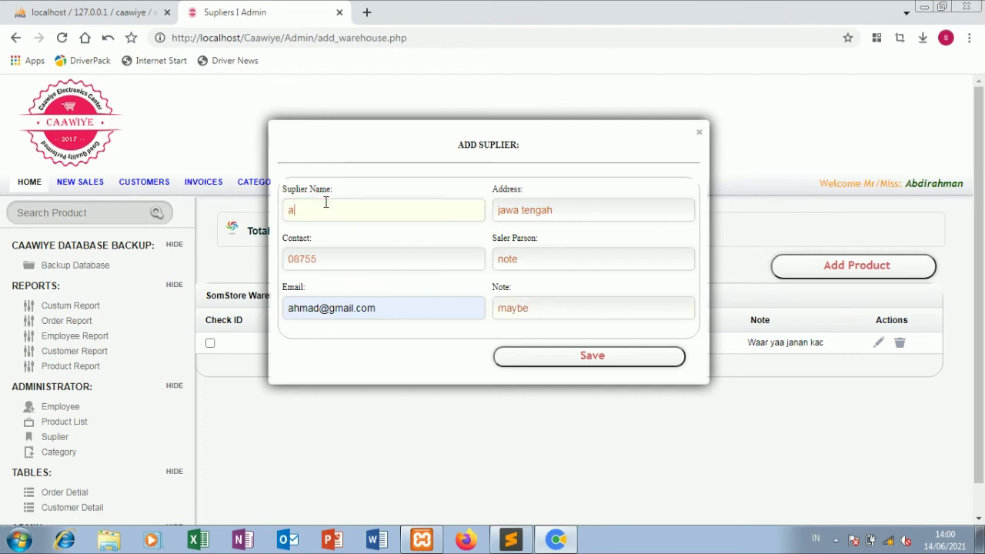
key(BackSpace)
key(BackSpace)
key(BackSpace)
text(mad)
click(530, 357)
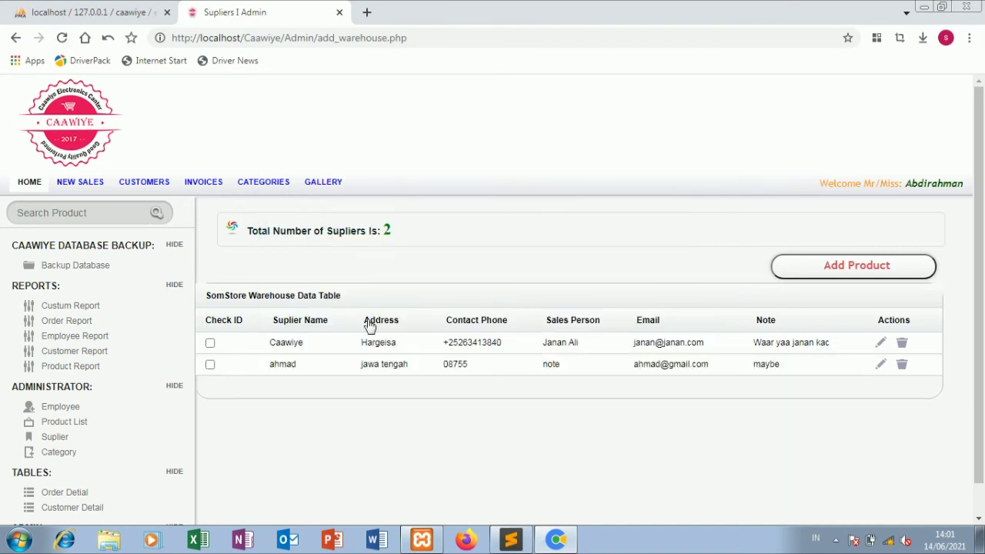
click(66, 455)
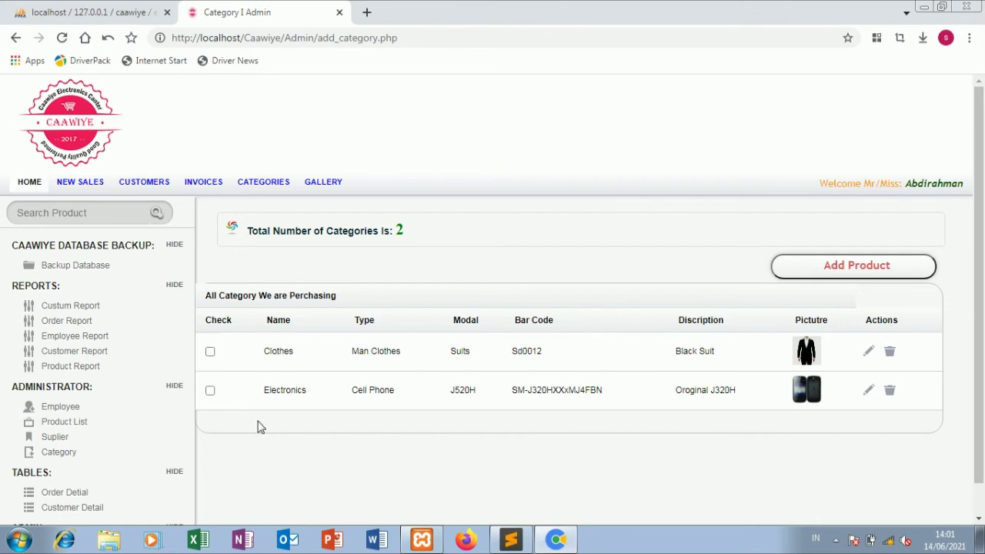
Start a new category named baju with type baju and modal 'maybe'.
click(818, 271)
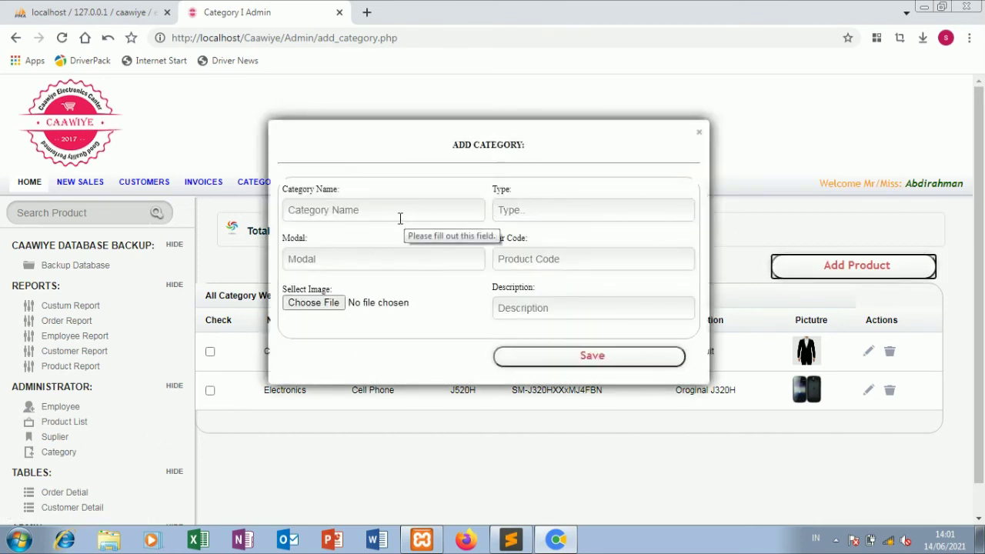
click(400, 218)
click(364, 241)
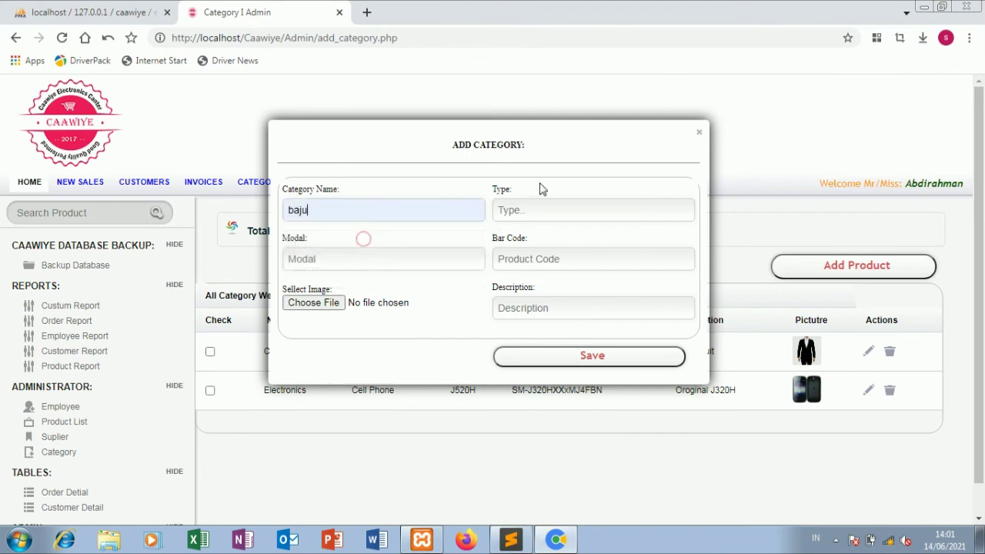
click(536, 203)
click(528, 242)
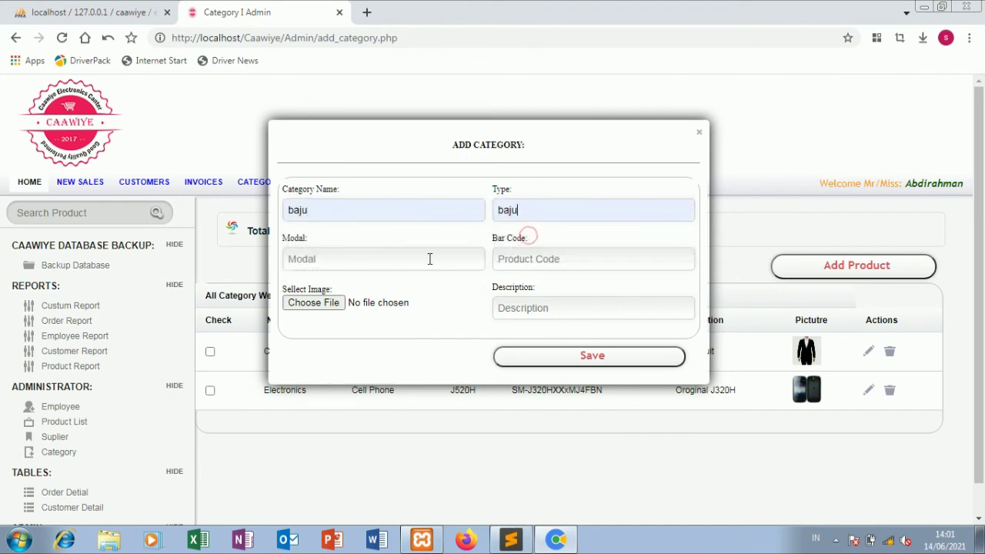
click(430, 259)
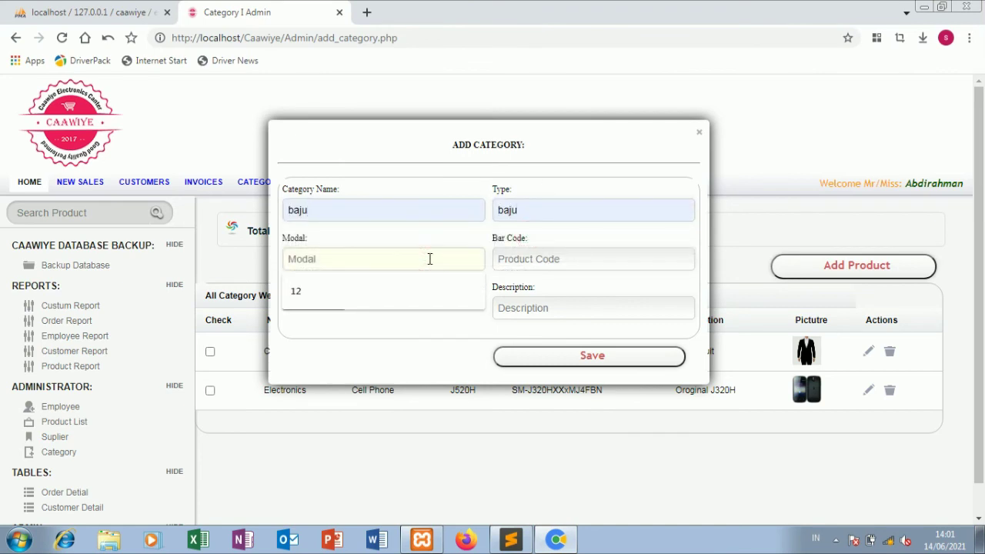
text(12)
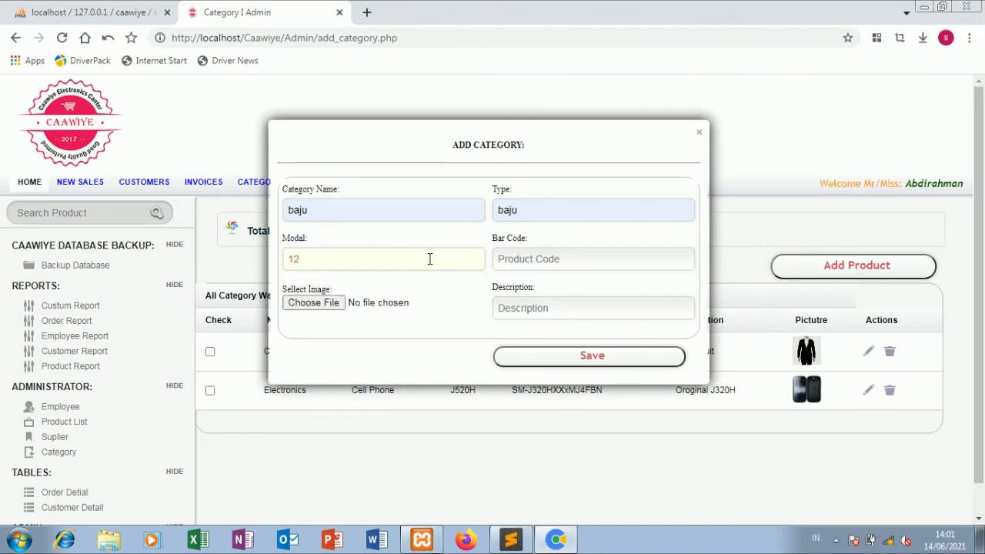
click(431, 260)
key(BackSpace)
key(BackSpace)
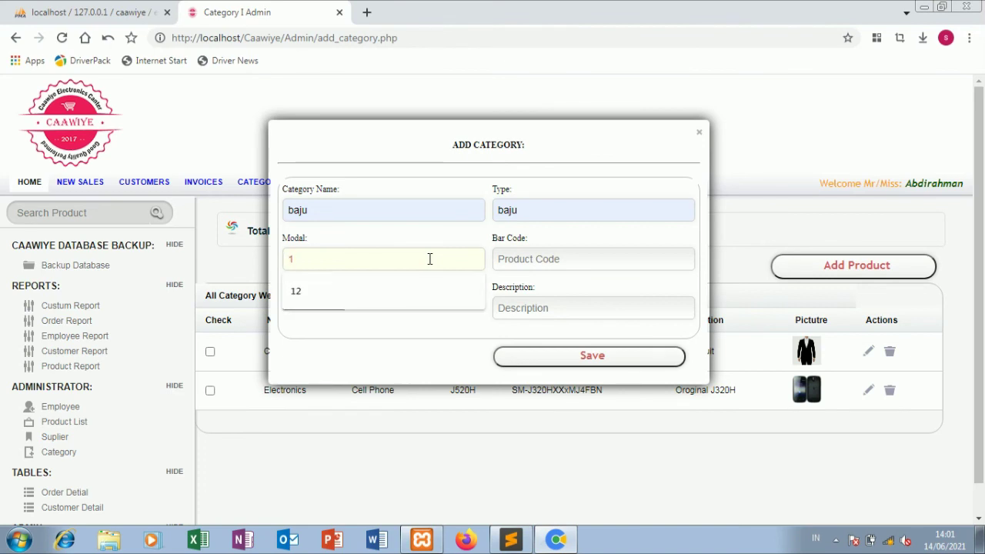
text(maybe)
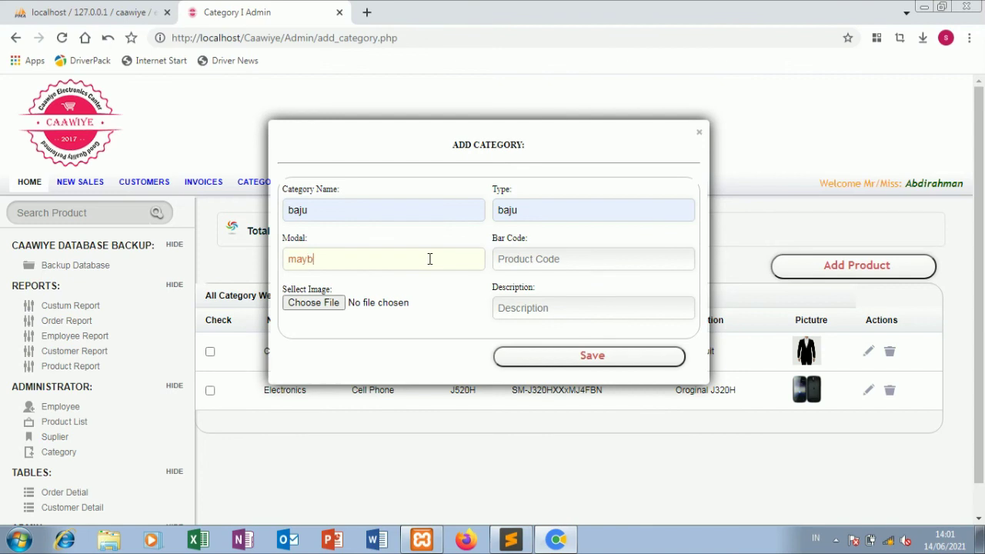
Set bar code 'maybe' and description 'original', attach image 1.png, and save the category.
click(549, 259)
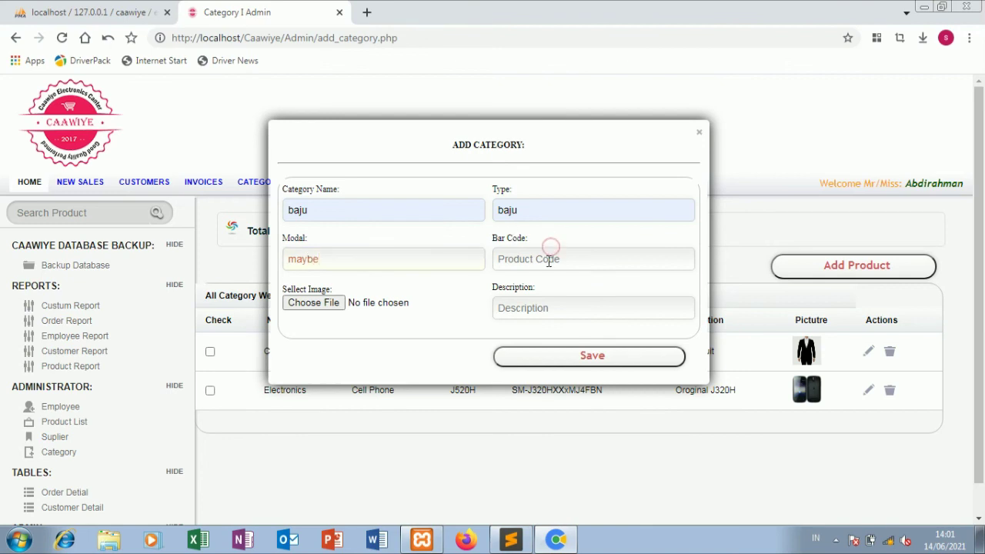
text(maybe)
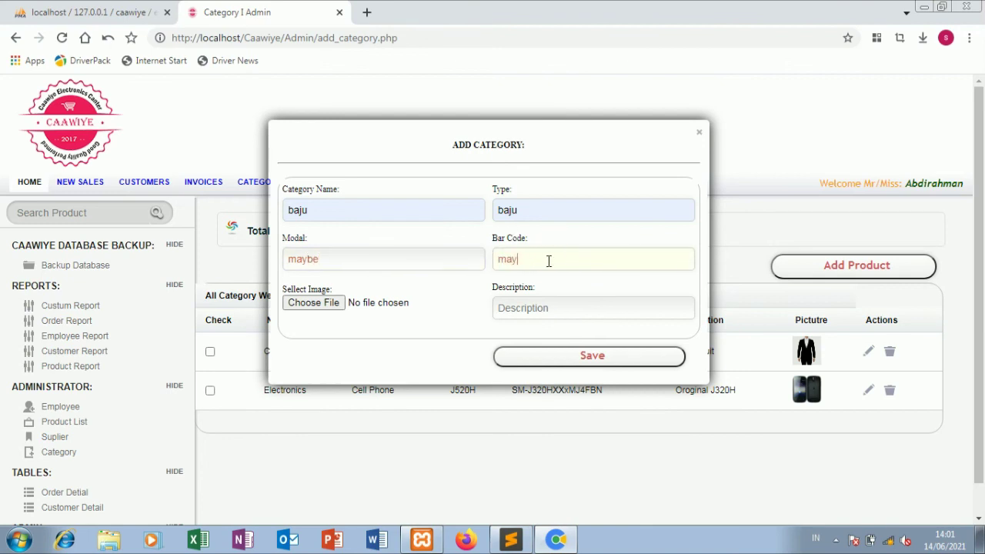
click(547, 307)
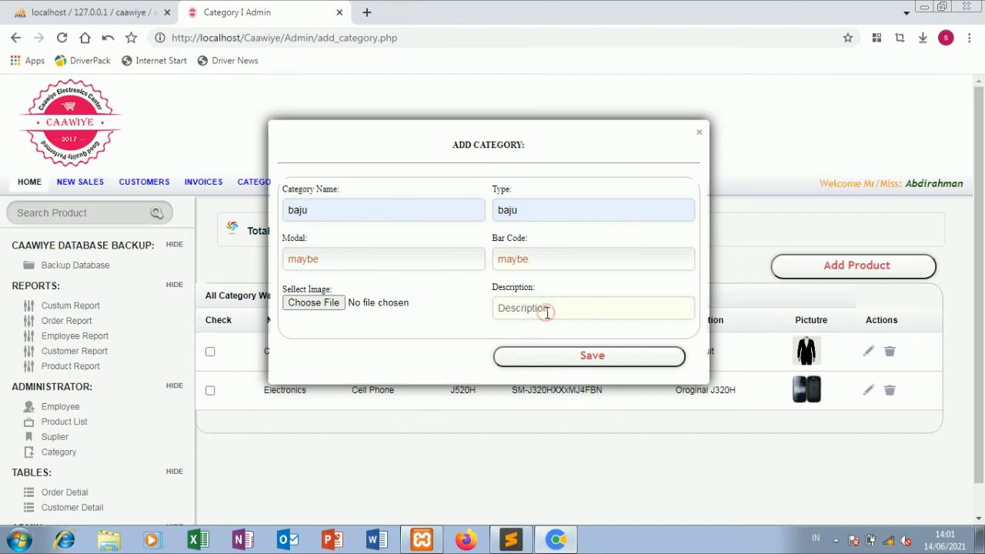
text(origina,l)
click(323, 305)
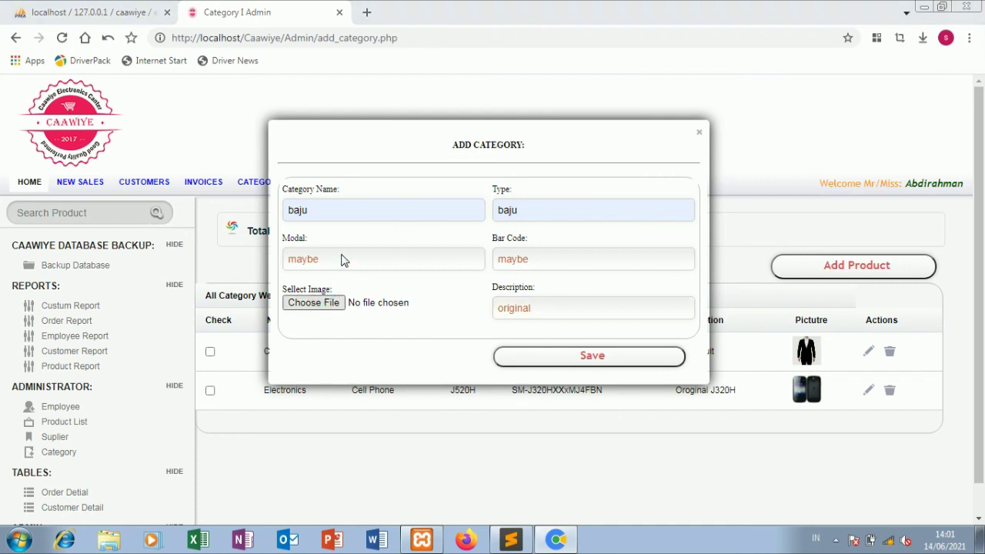
click(271, 177)
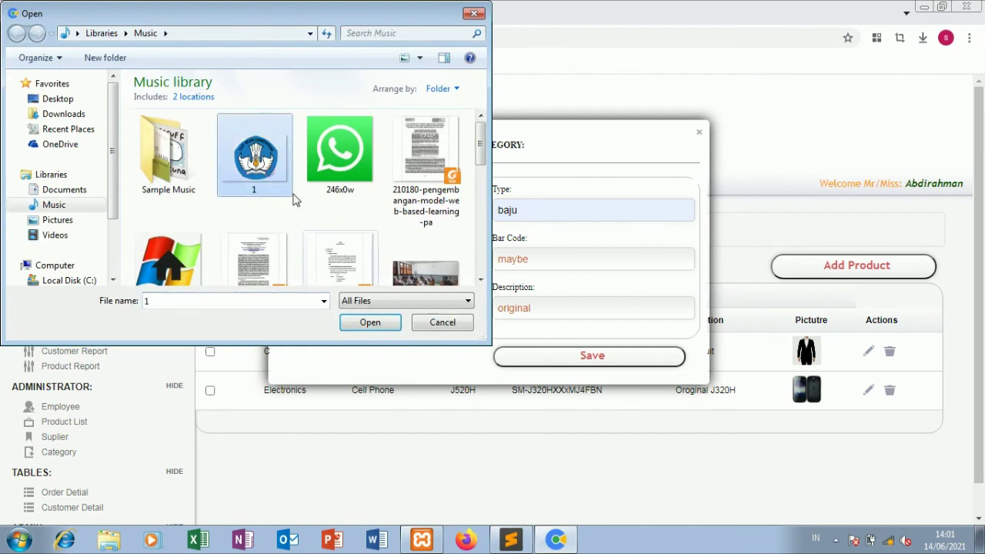
click(369, 322)
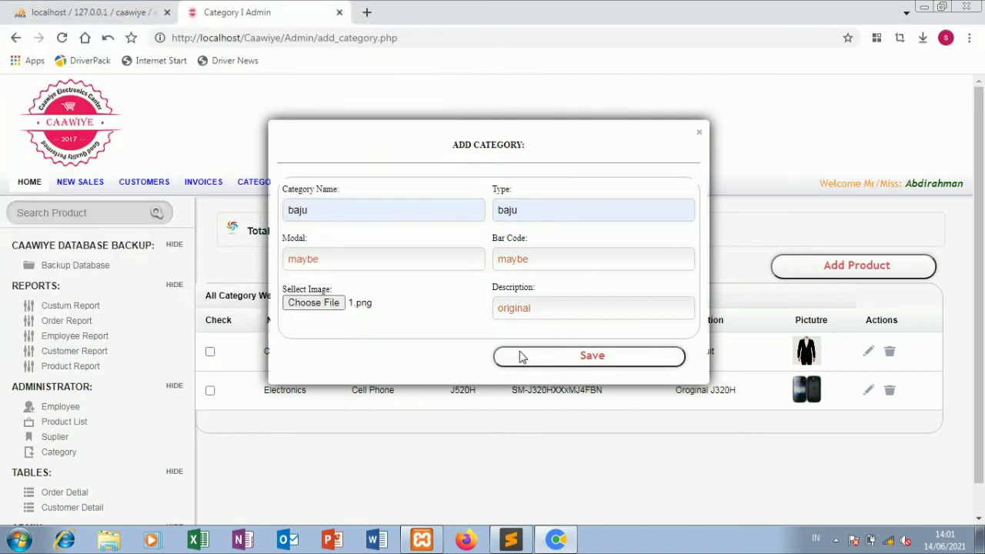
click(521, 355)
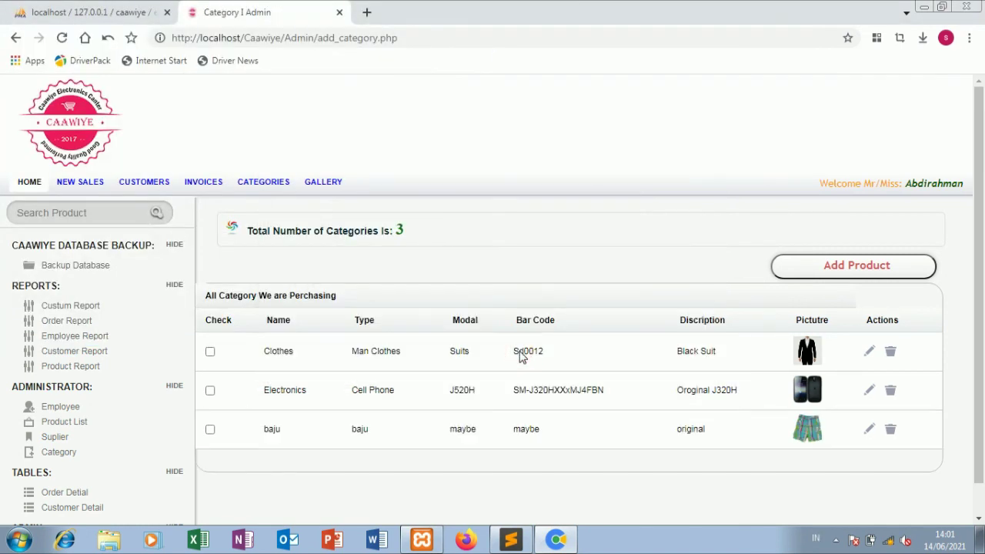
Browse Order Detail, Customer Detail, New Sales, Customers, Invoices, Categories and Gallery, then log out.
click(81, 493)
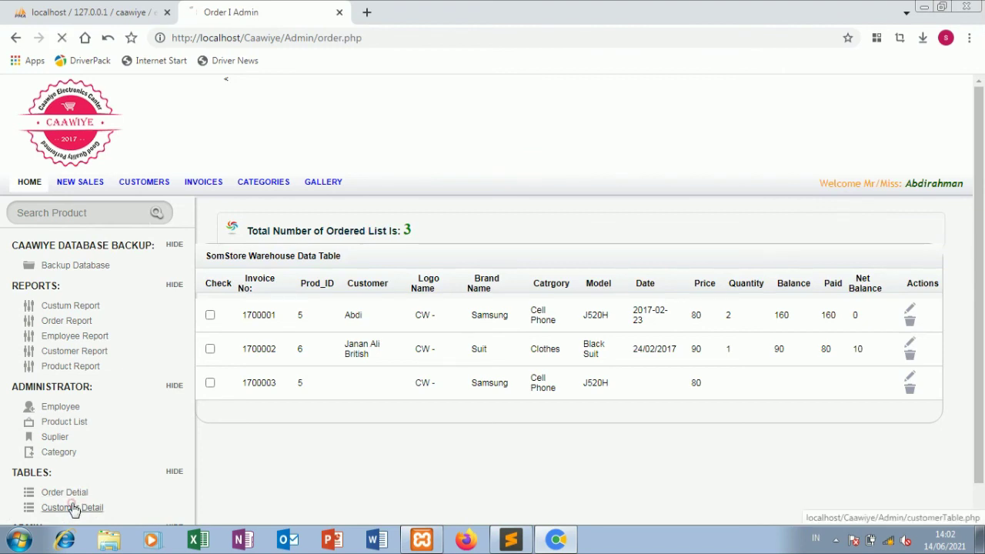
click(74, 509)
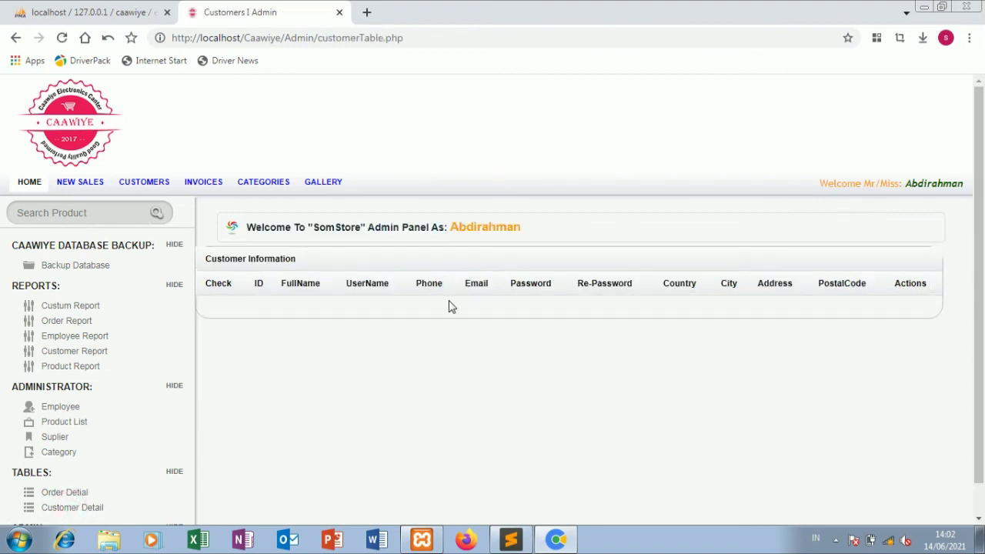
scroll(616, 235, down, 1)
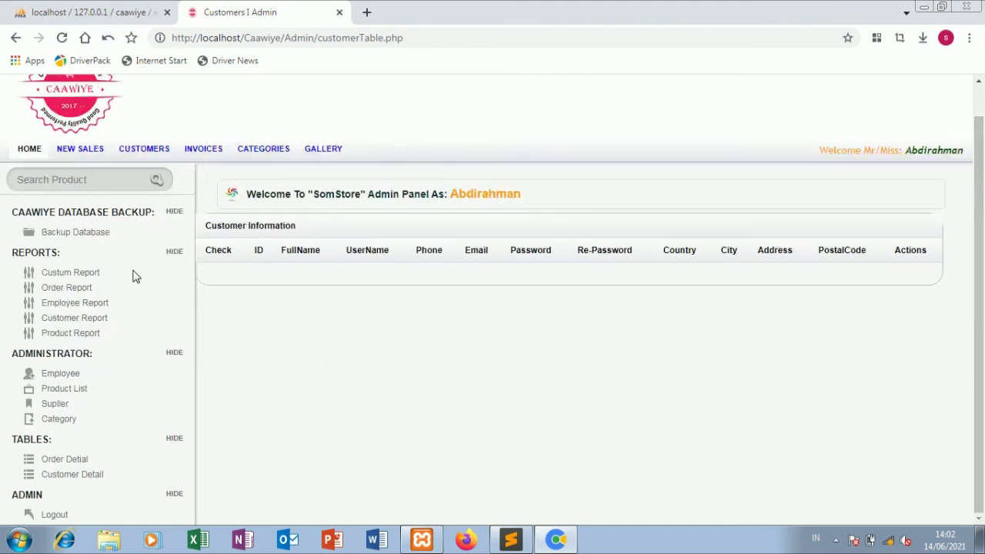
click(83, 150)
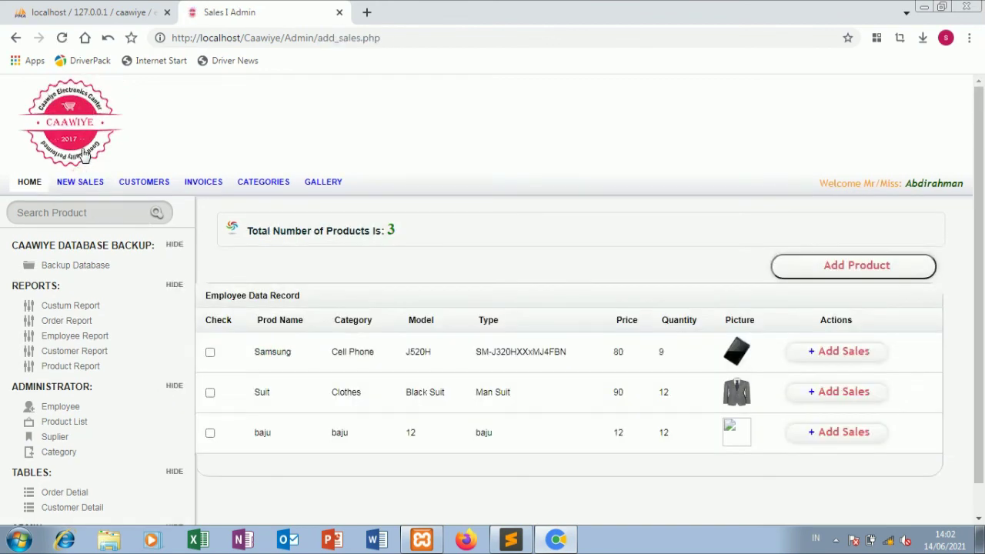
click(146, 190)
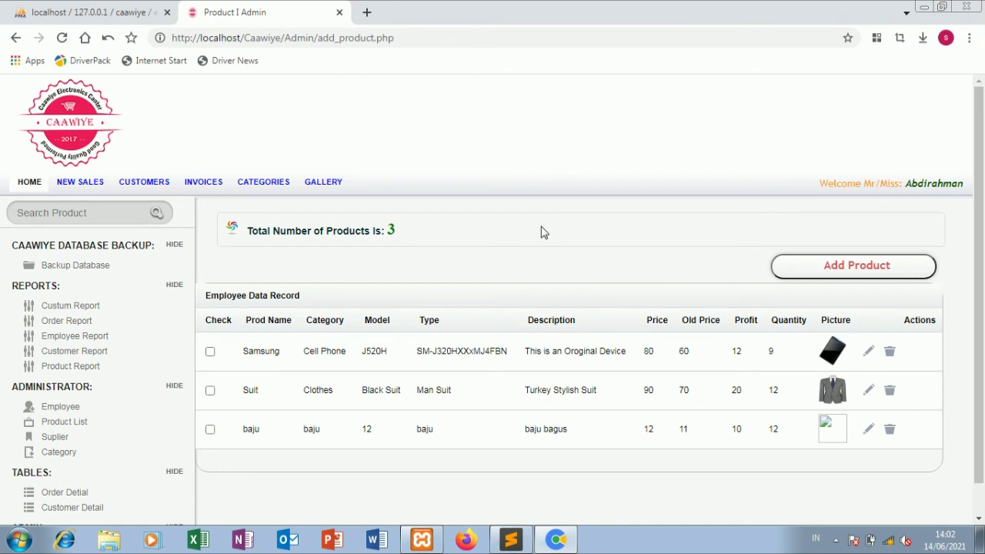
click(199, 181)
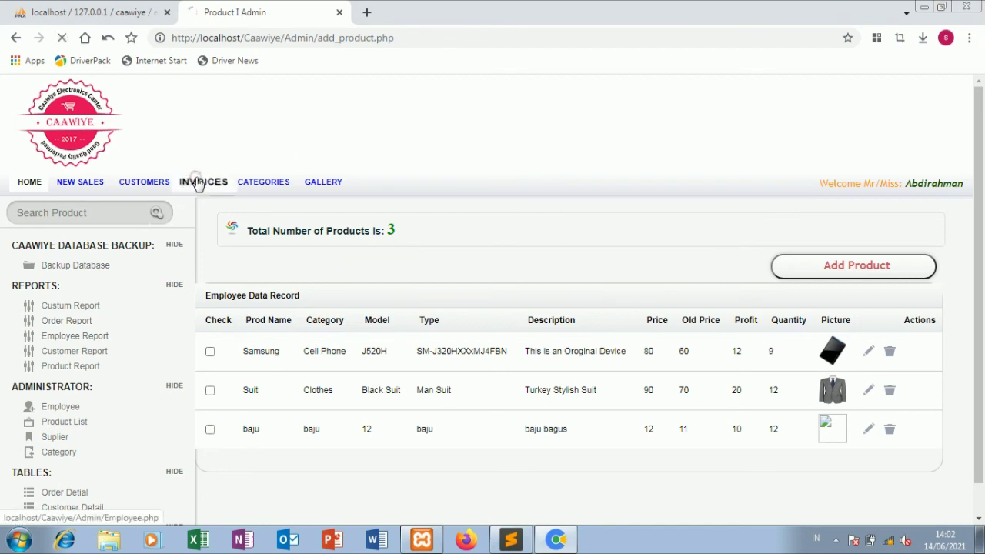
click(282, 189)
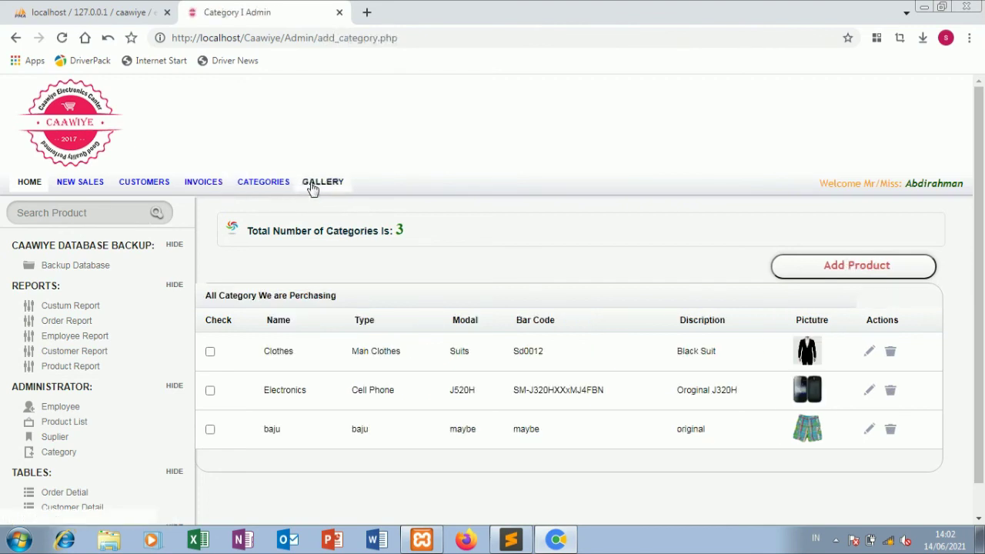
click(318, 188)
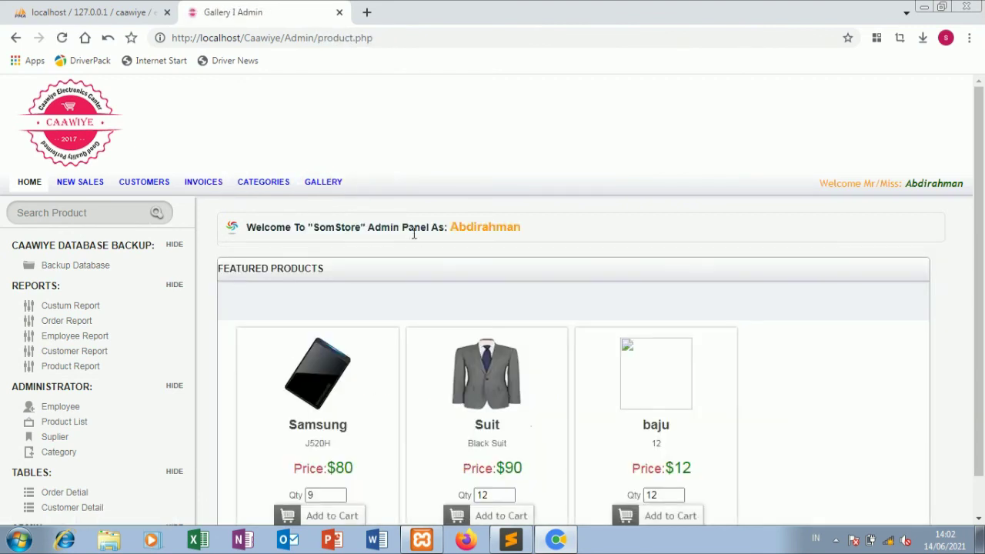
scroll(983, 335, down, 1)
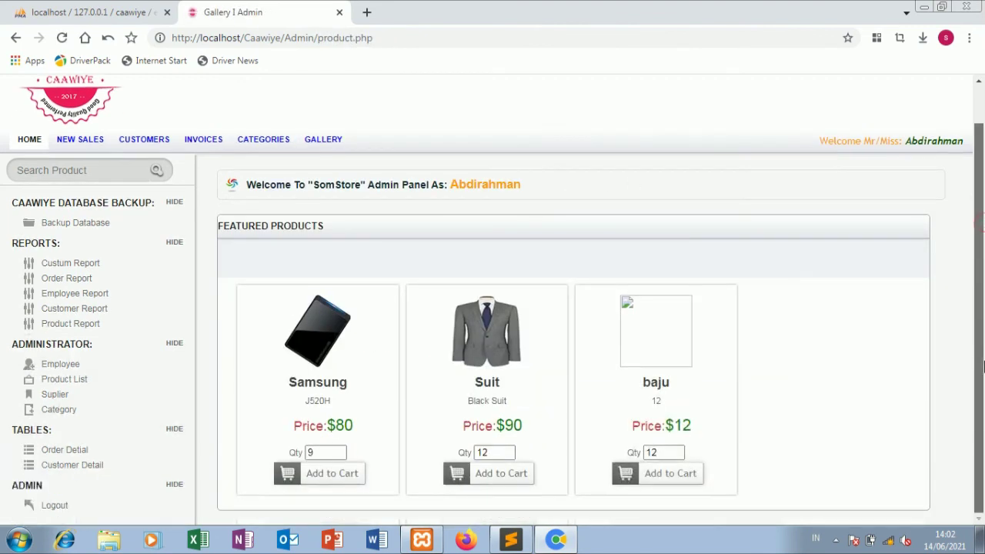
click(58, 508)
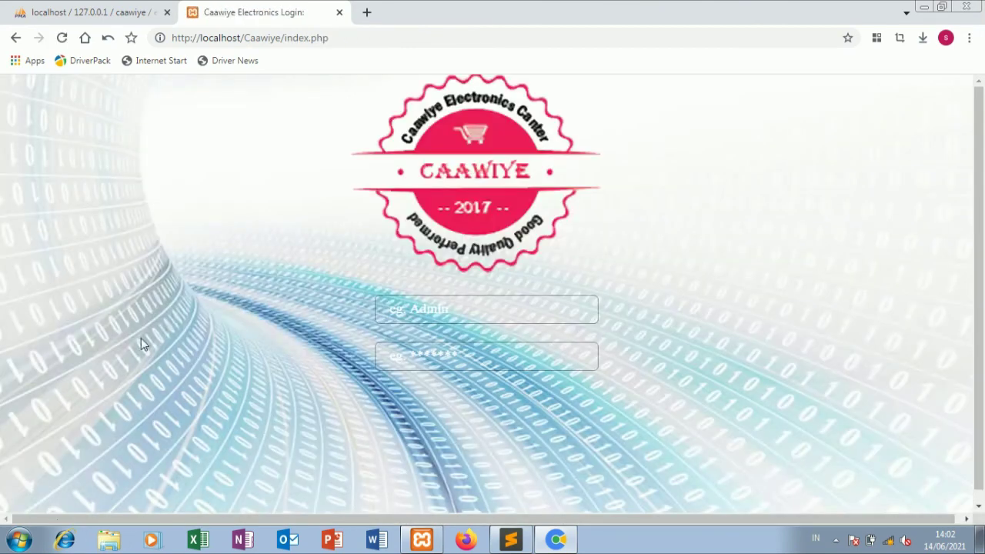
click(77, 7)
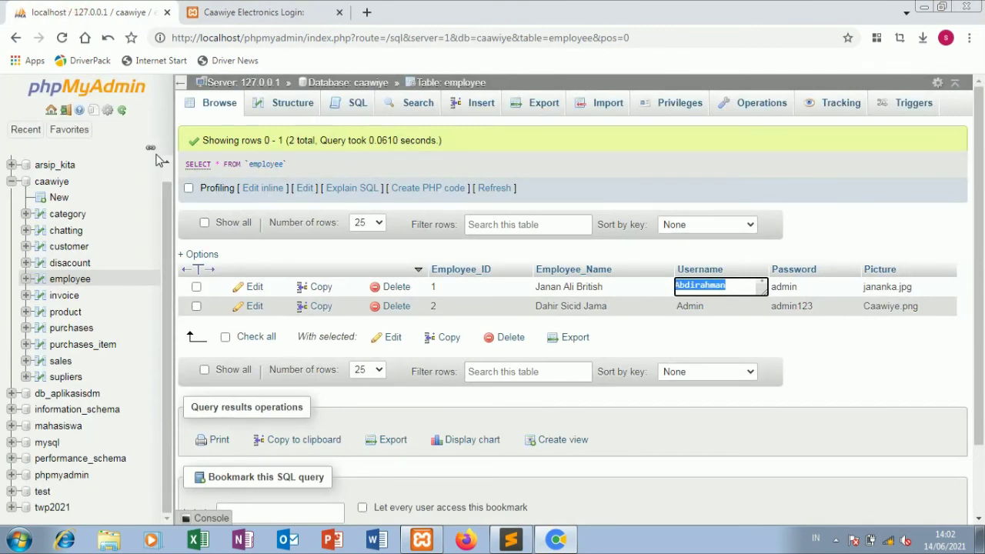
click(60, 362)
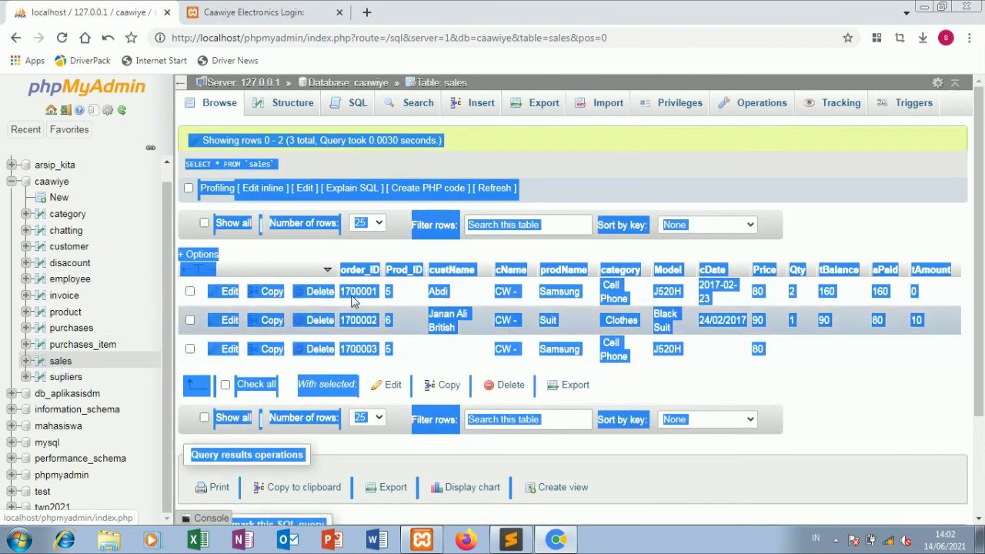
click(584, 185)
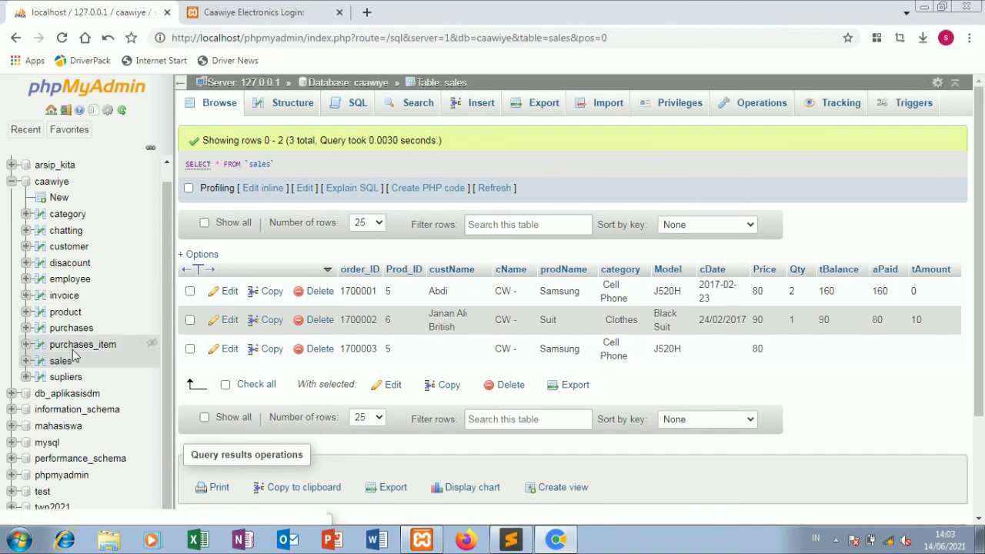
click(68, 375)
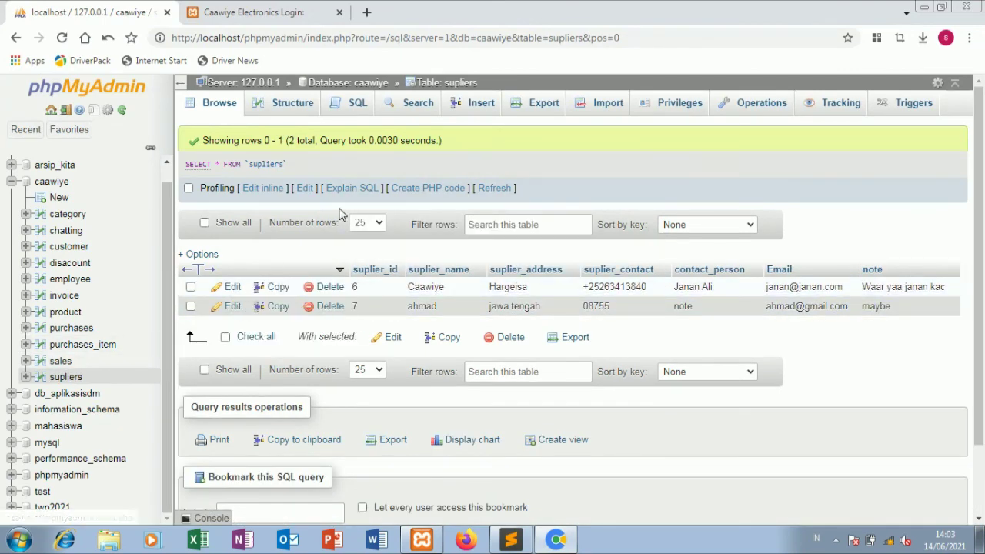
click(258, 10)
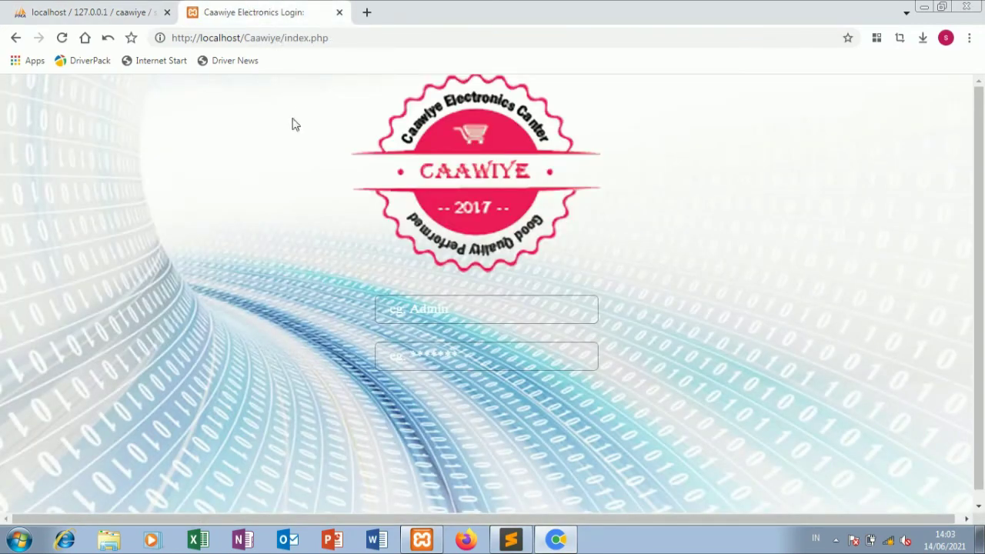